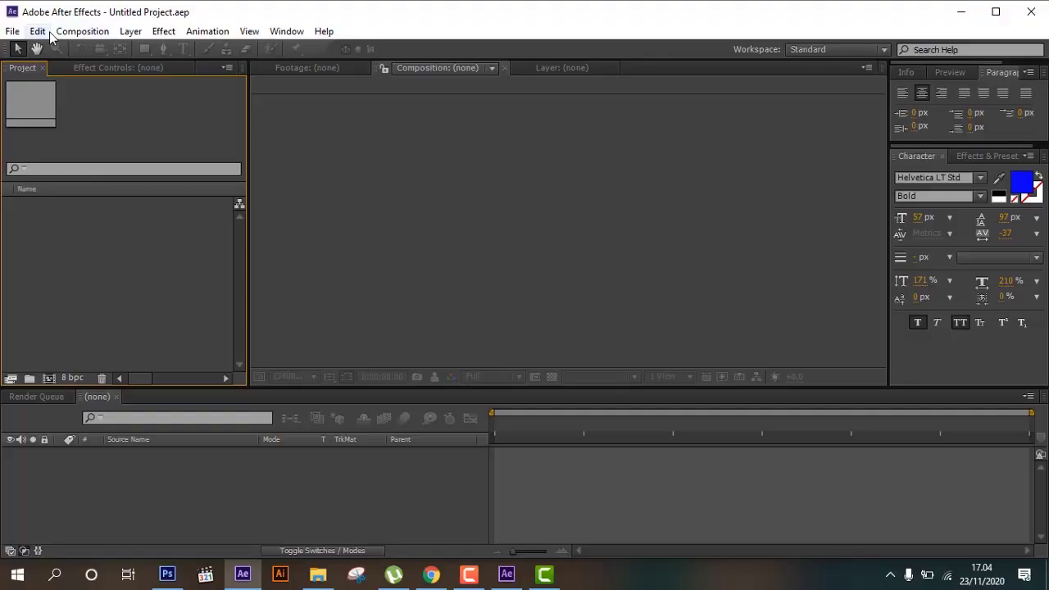
# Step: Create a new 1920×1080 globe composition with a duration of 0:00:10:00
pyautogui.click(80, 31)
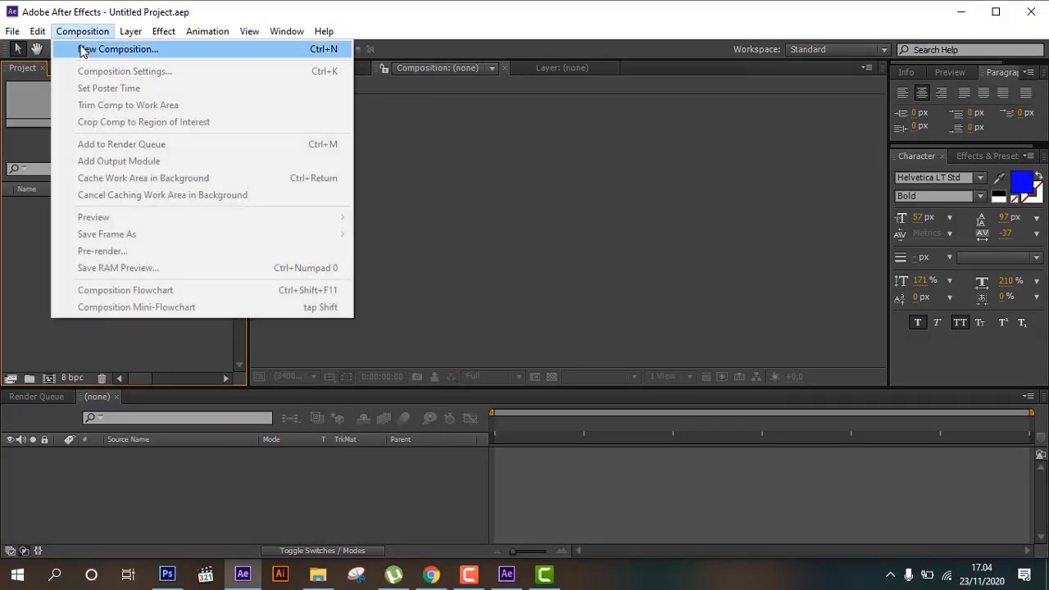
pyautogui.click(87, 47)
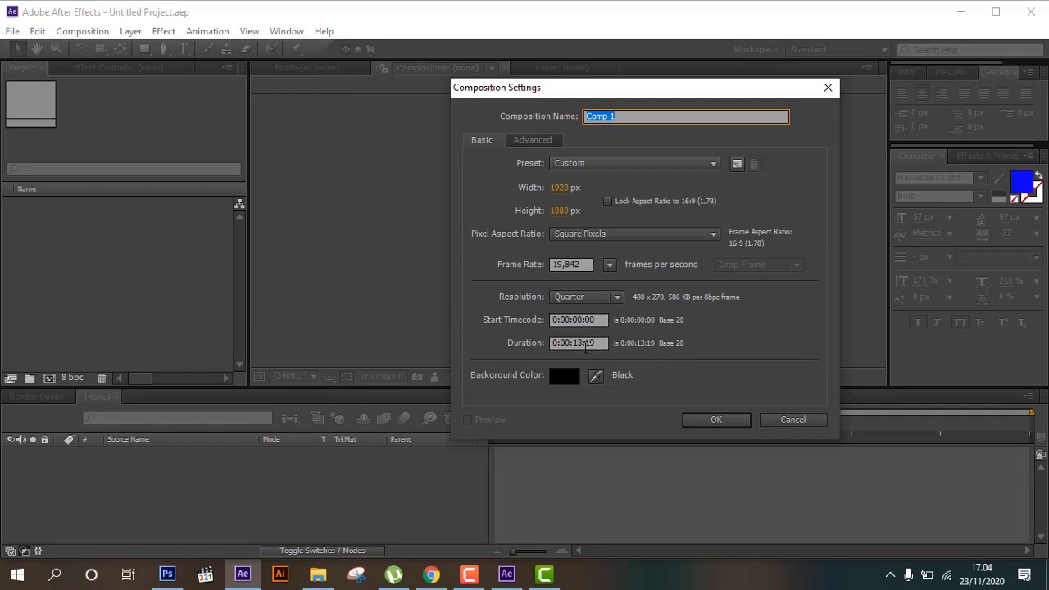
pyautogui.click(581, 343)
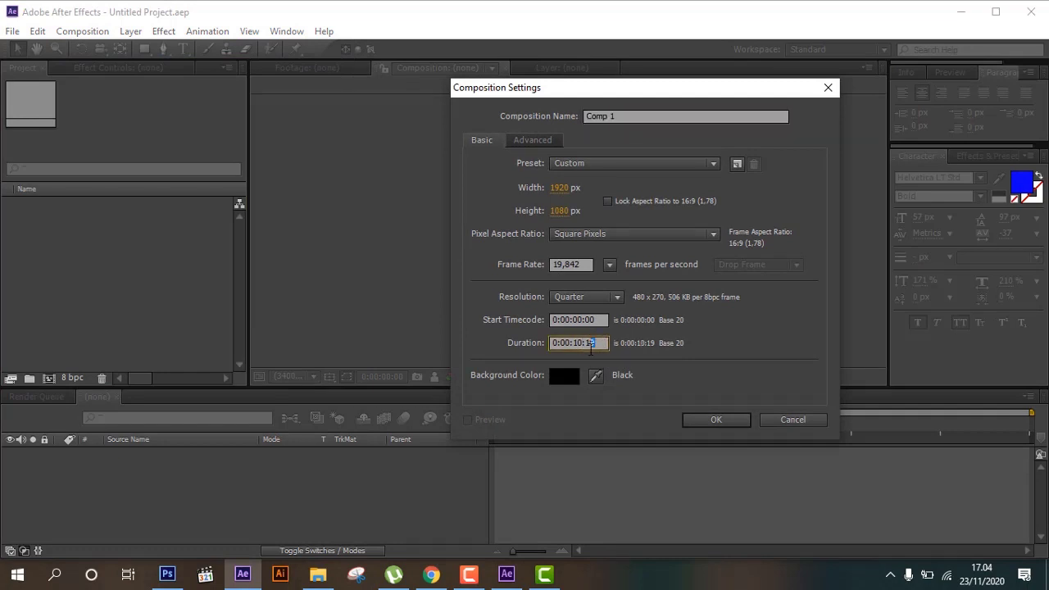
pyautogui.write('00')
pyautogui.click(712, 418)
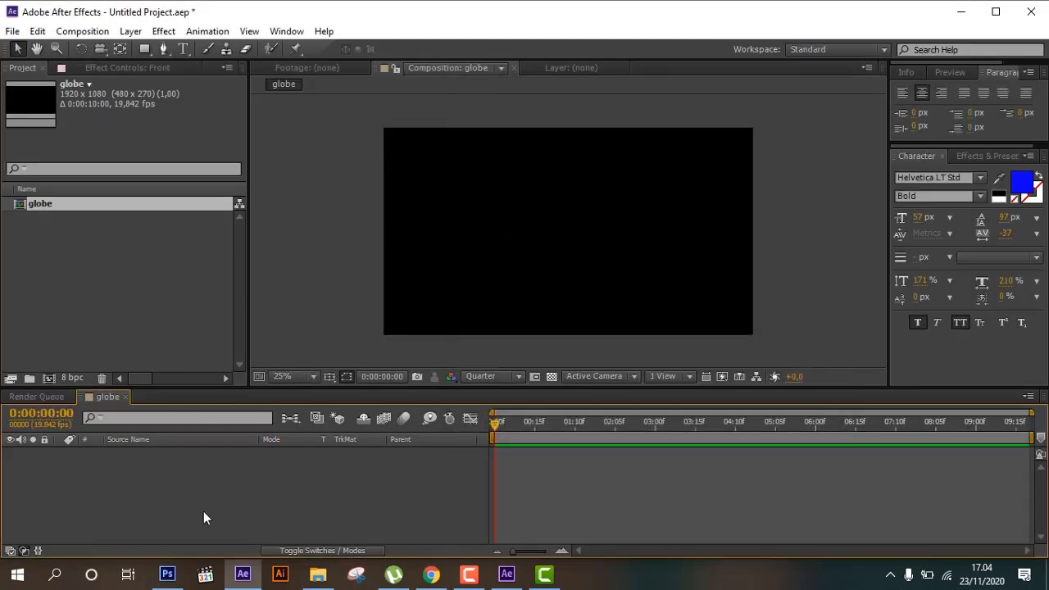
# Step: Import EarthMap.jpg from Explorer into the Project panel and make a composition from it
pyautogui.click(318, 574)
pyautogui.moveTo(277, 205); pyautogui.dragTo(113, 326)
pyautogui.click(122, 205)
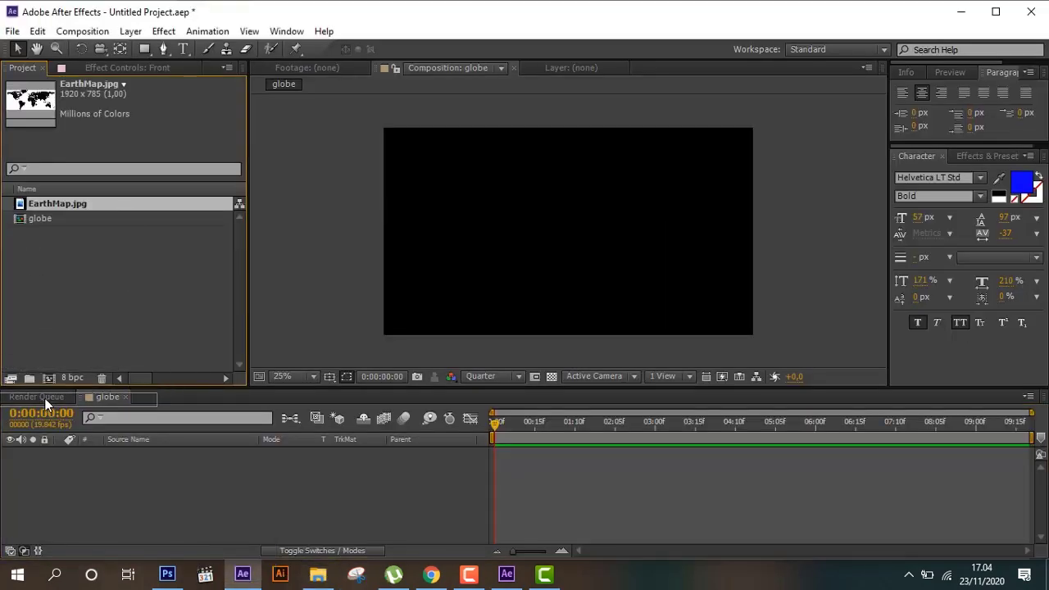
pyautogui.click(48, 380)
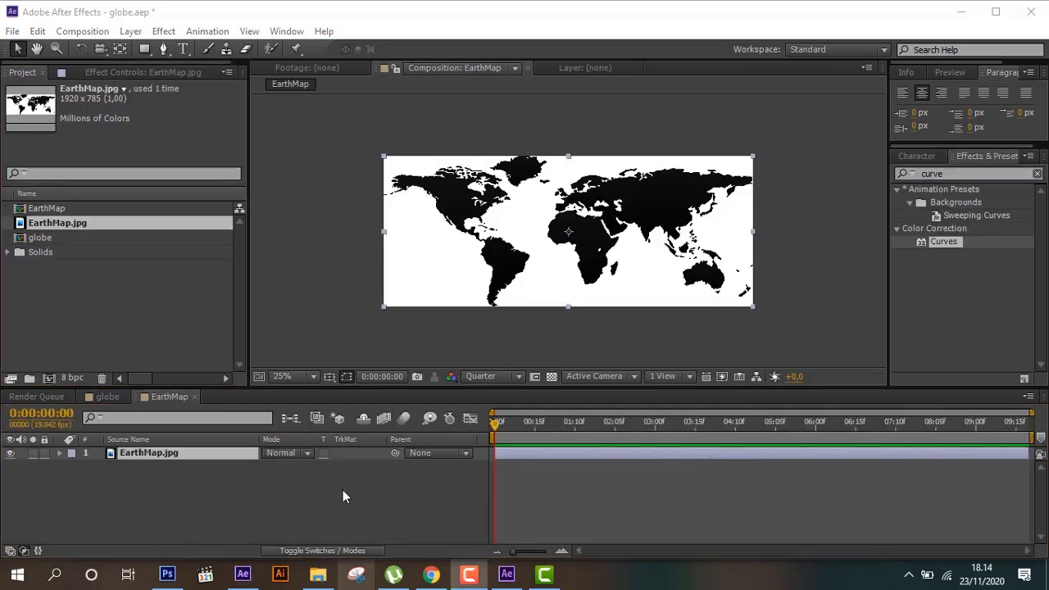
# Step: Add a white solid layer to the EarthMap comp and search effects for 'fracta'
pyautogui.rightClick(343, 489)
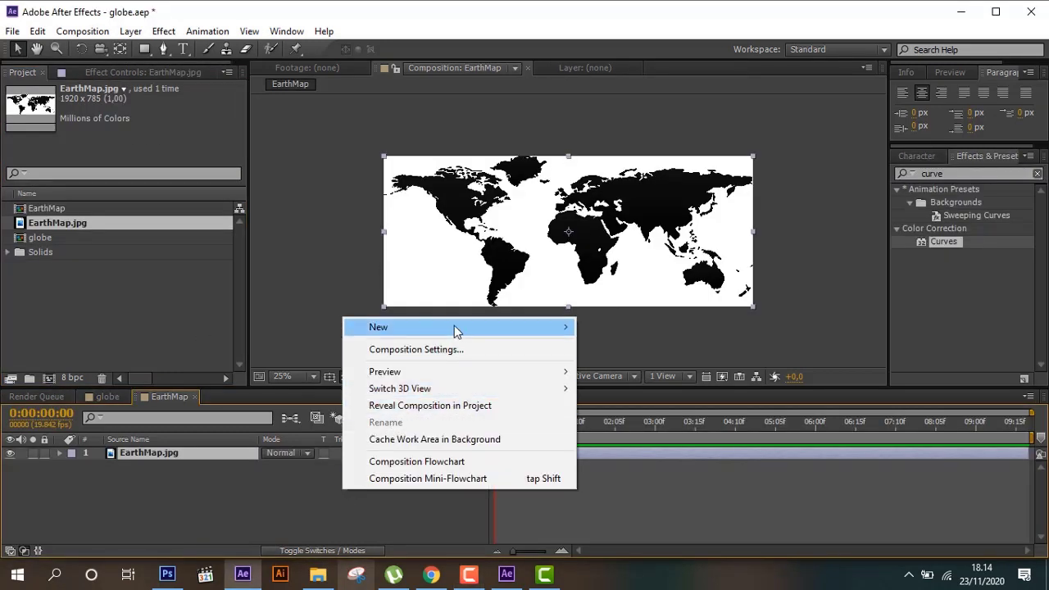
pyautogui.moveTo(456, 328)
pyautogui.click(650, 373)
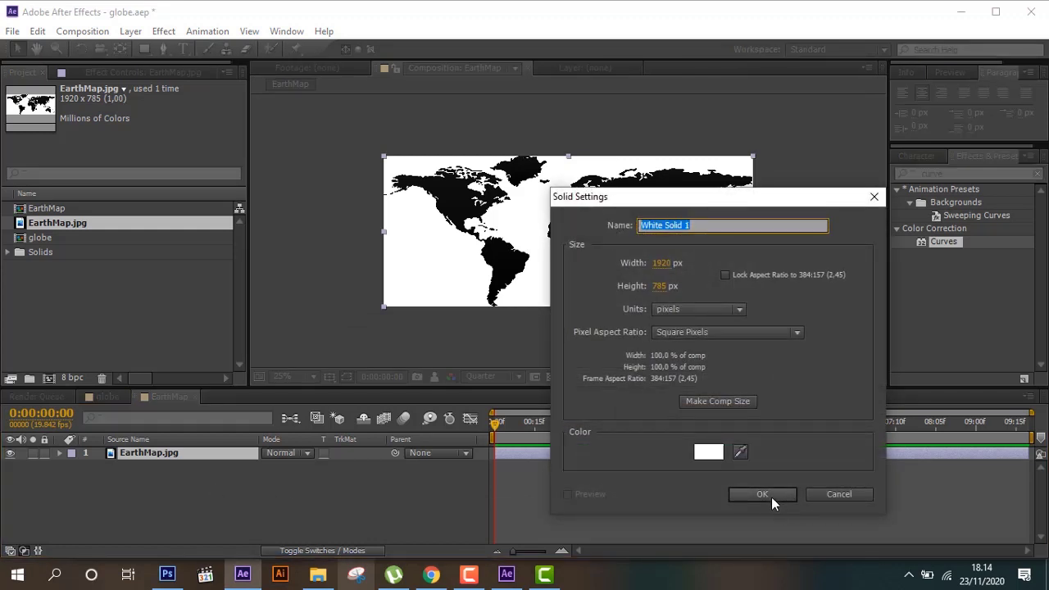
pyautogui.click(771, 497)
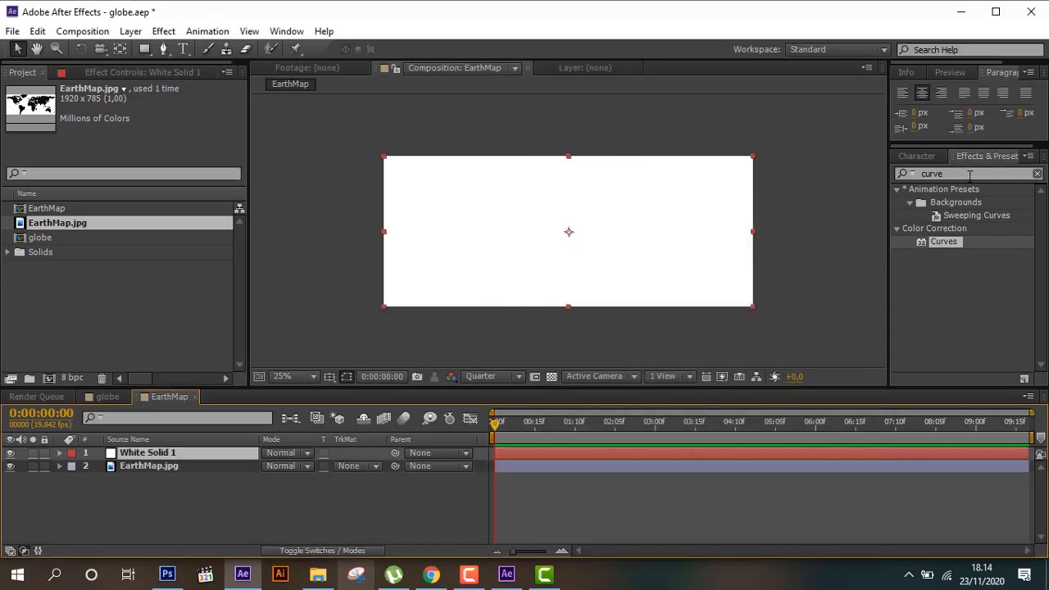
pyautogui.moveTo(969, 176); pyautogui.dragTo(868, 174)
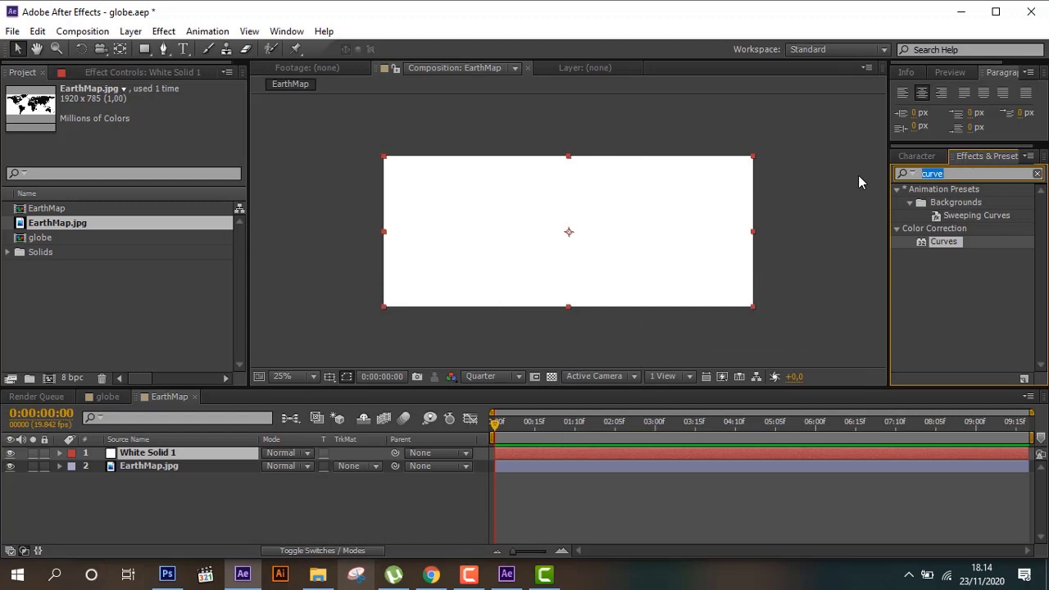
pyautogui.write('fra')
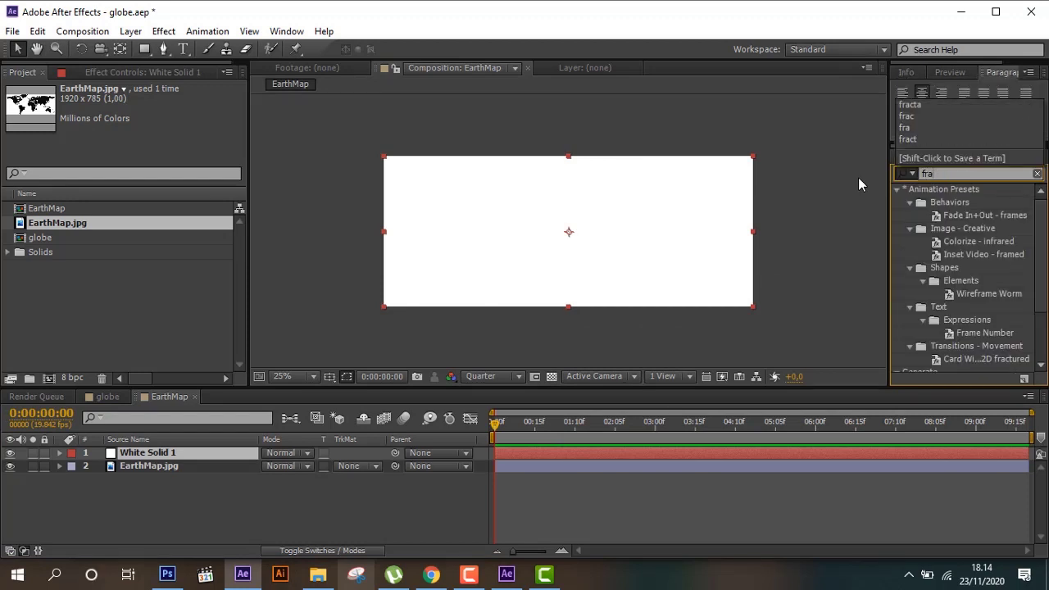
pyautogui.write('cta')
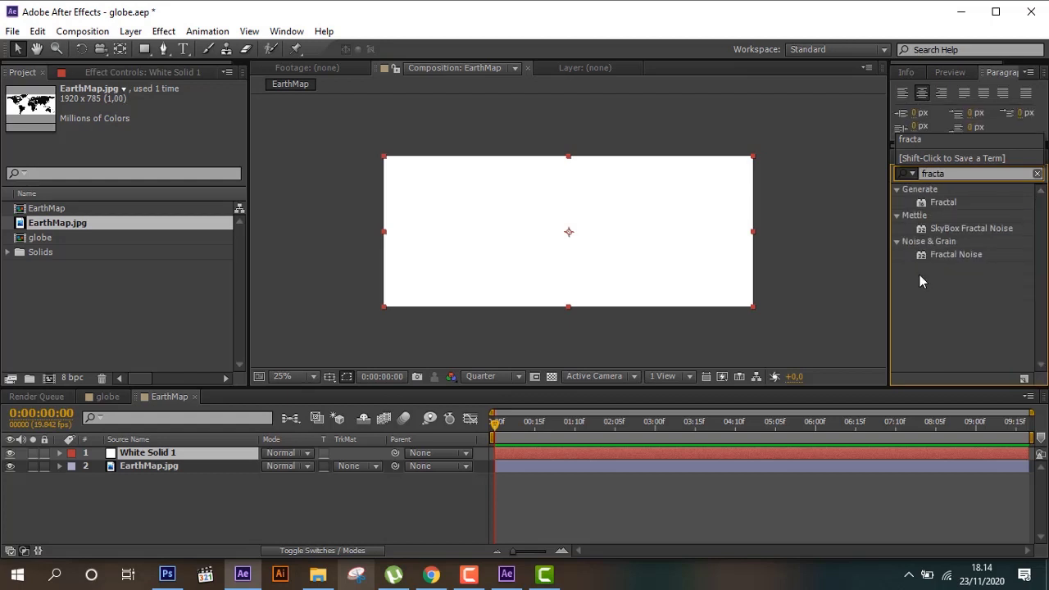
# Step: Apply Fractal Noise with Contrast 65, Scale 4 and Offset Turbulence at the comp centre
pyautogui.doubleClick(941, 256)
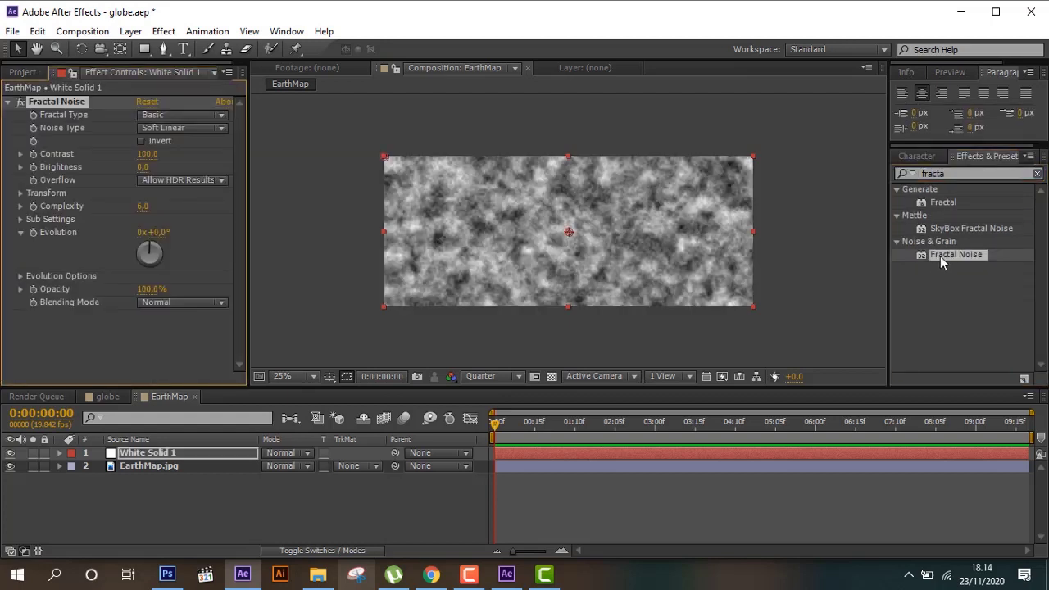
pyautogui.click(148, 154)
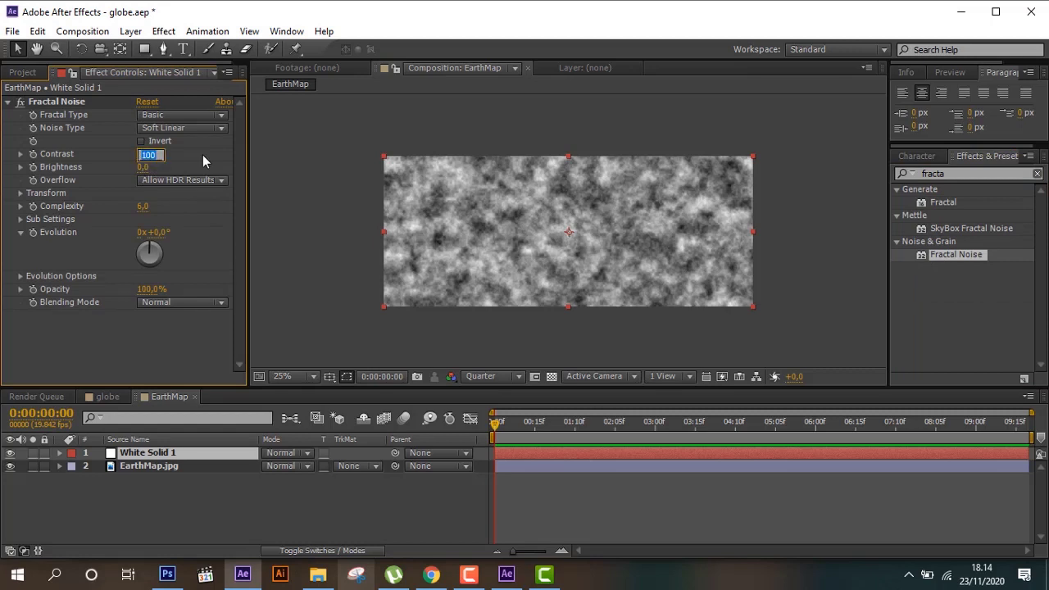
pyautogui.write('65')
pyautogui.press('Return')
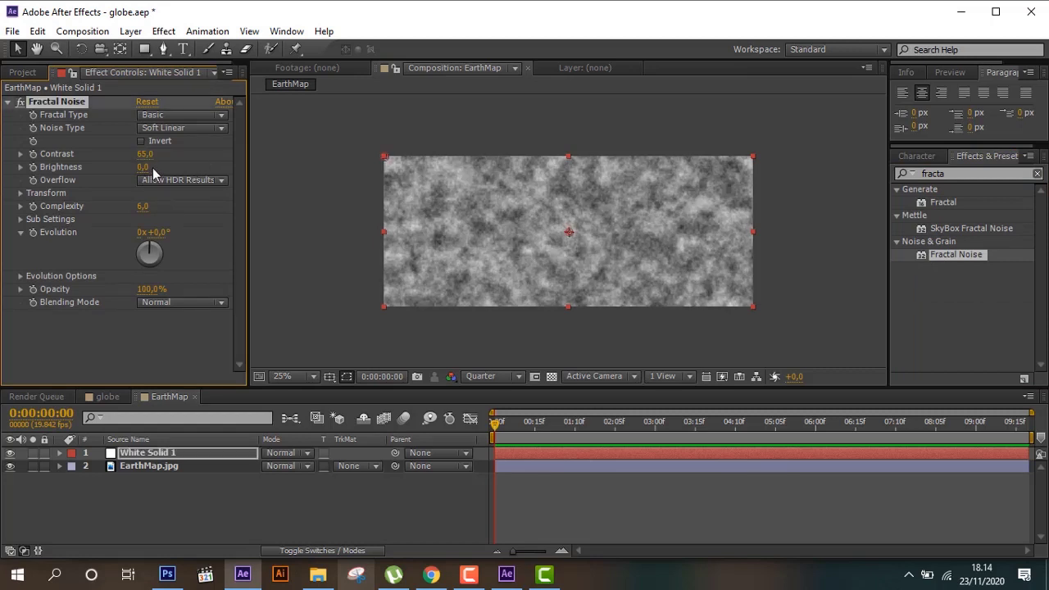
pyautogui.click(23, 199)
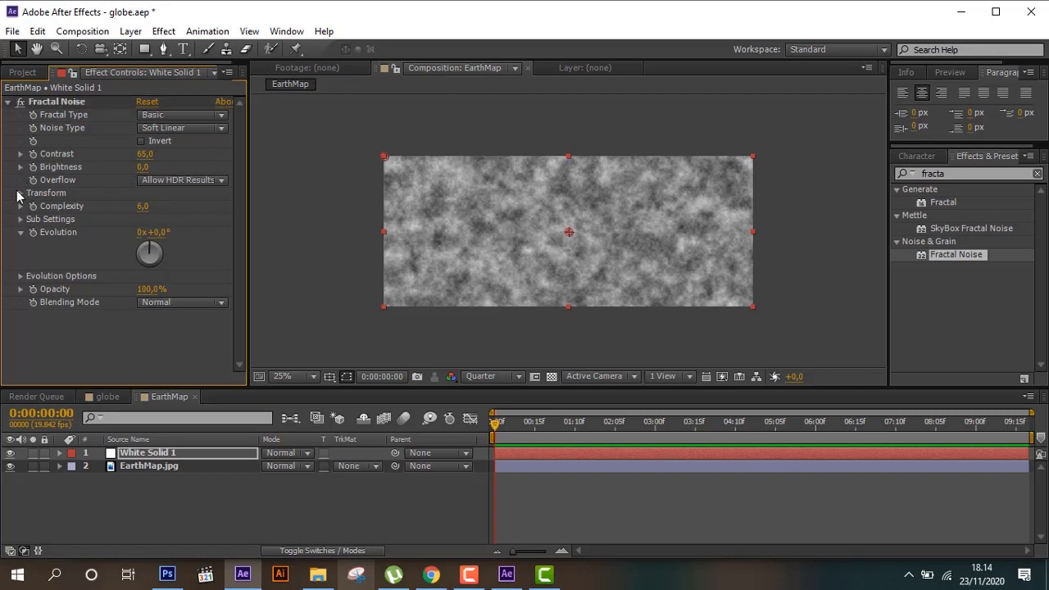
pyautogui.click(21, 194)
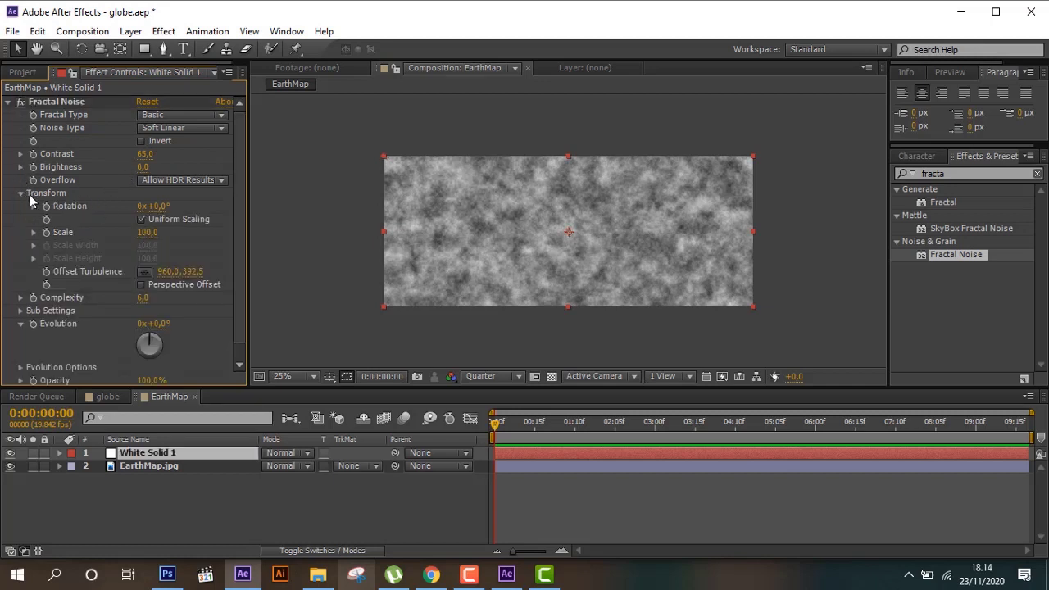
pyautogui.click(146, 232)
pyautogui.press('Return')
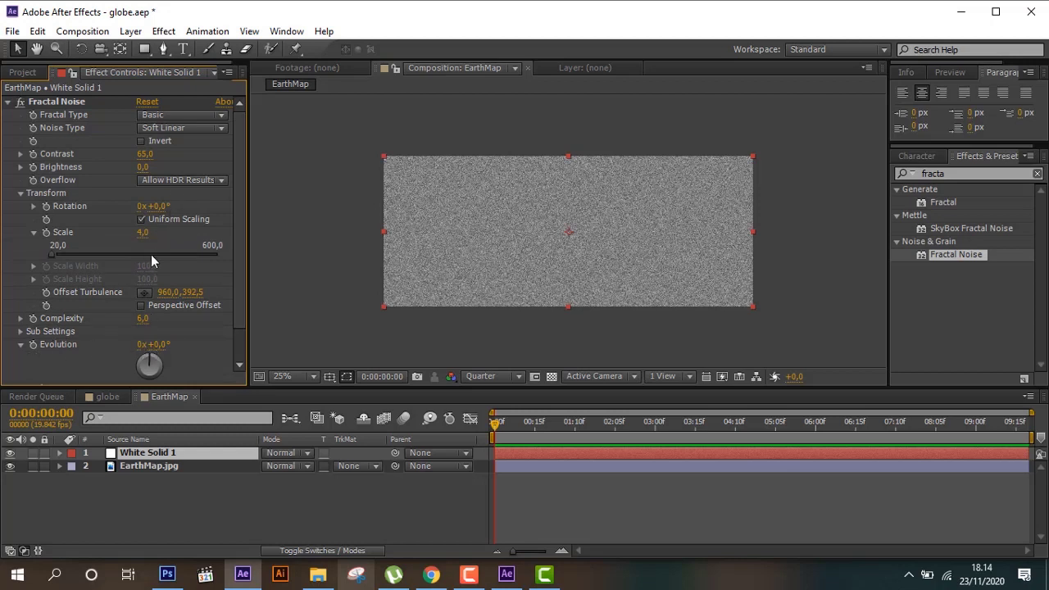
pyautogui.click(145, 294)
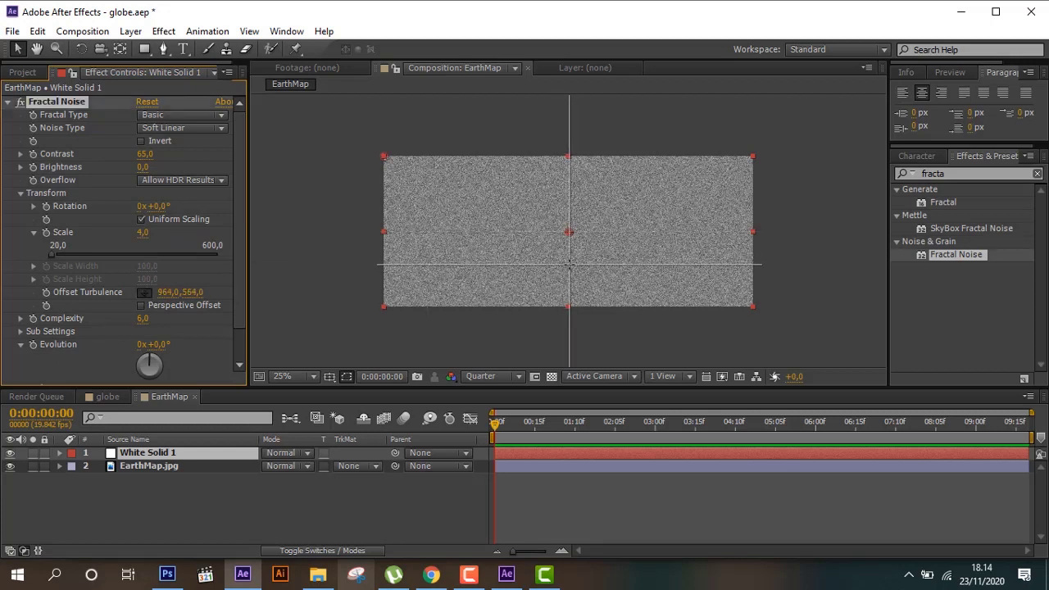
pyautogui.click(570, 260)
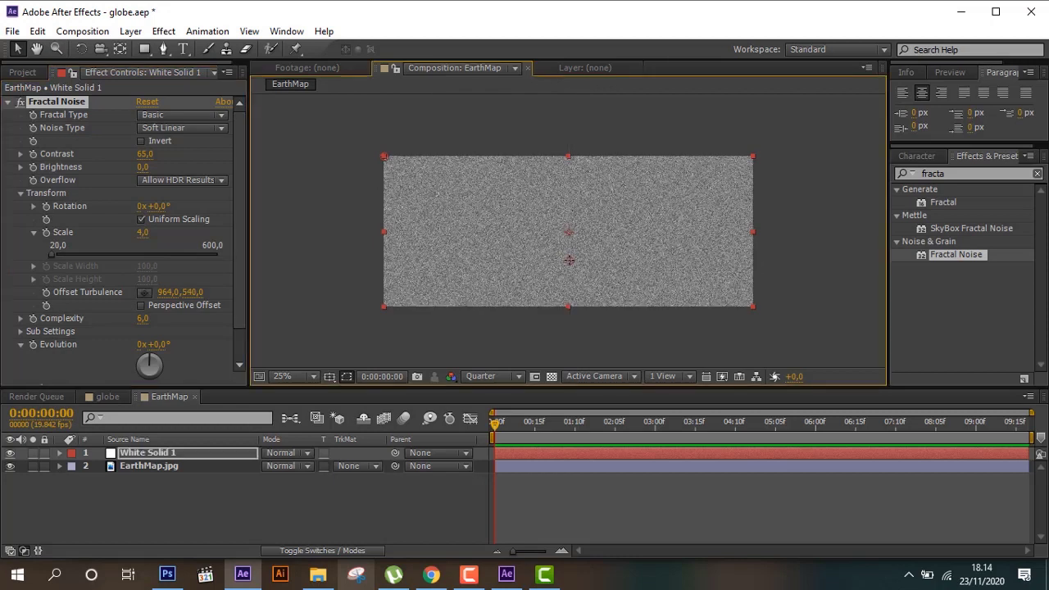
# Step: Set the white solid's blending mode to Overlay
pyautogui.click(302, 456)
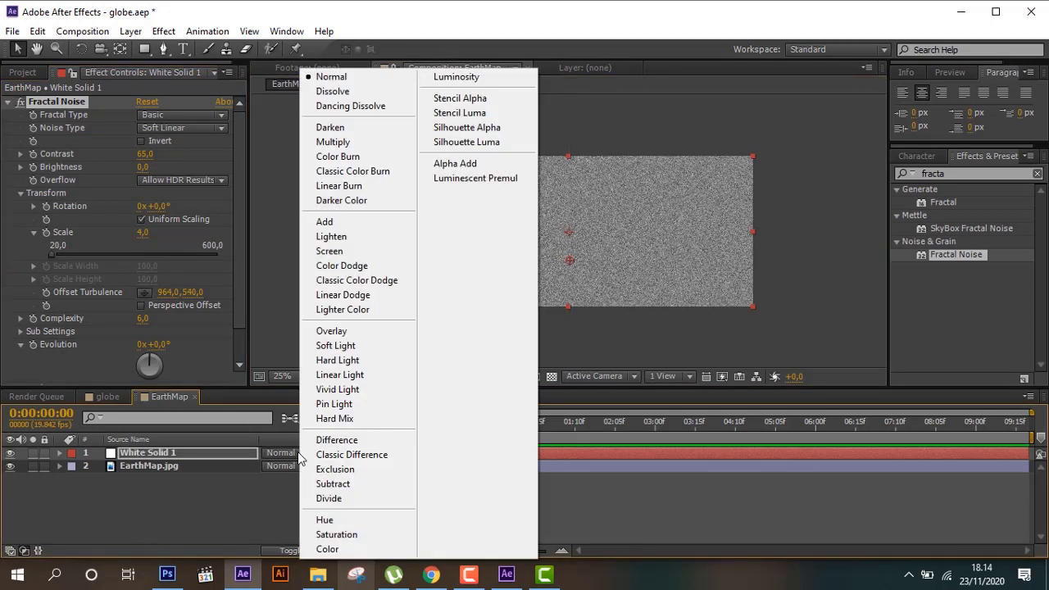
pyautogui.click(368, 331)
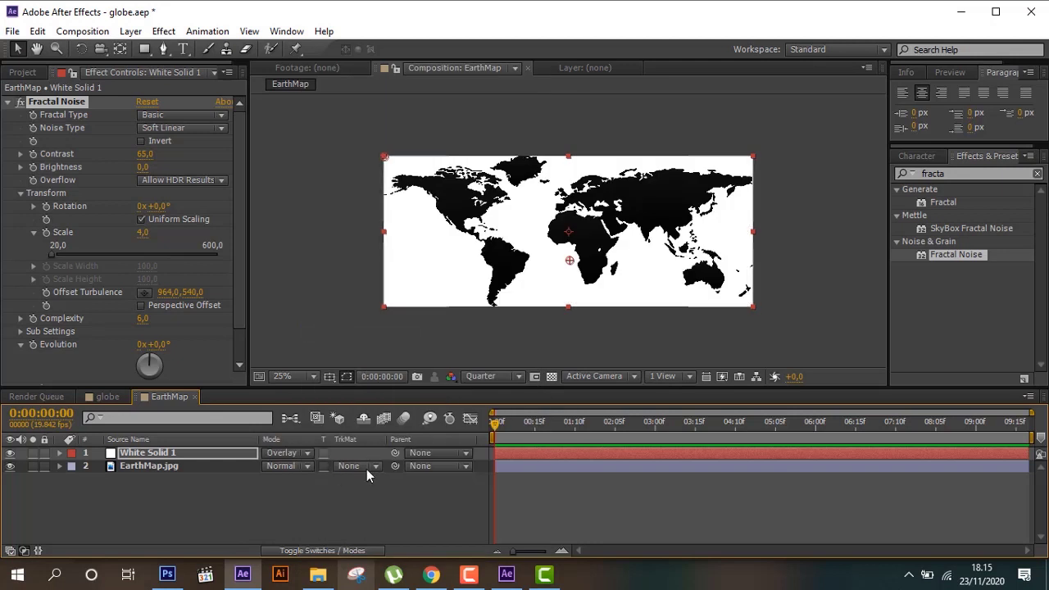
pyautogui.click(145, 489)
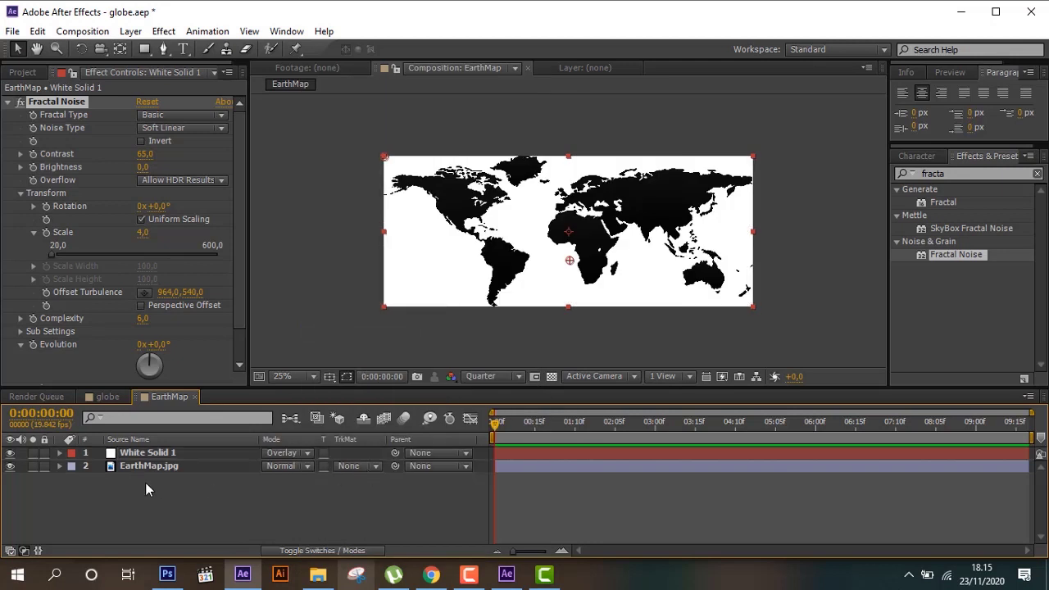
pyautogui.click(26, 72)
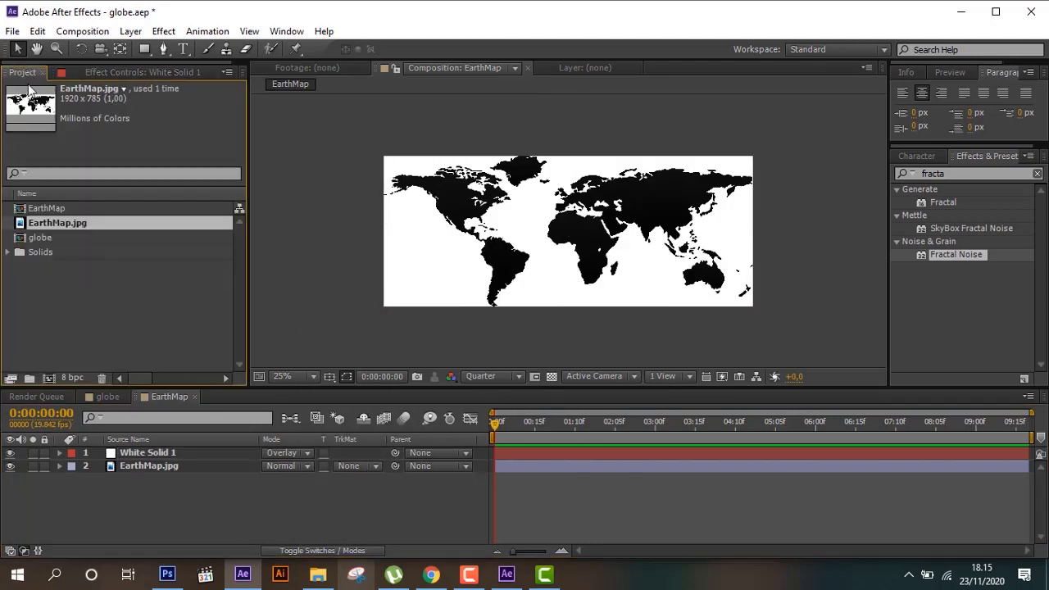
# Step: Add a second white solid, White Solid 2, and move it below EarthMap.jpg
pyautogui.rightClick(187, 495)
pyautogui.moveTo(298, 336)
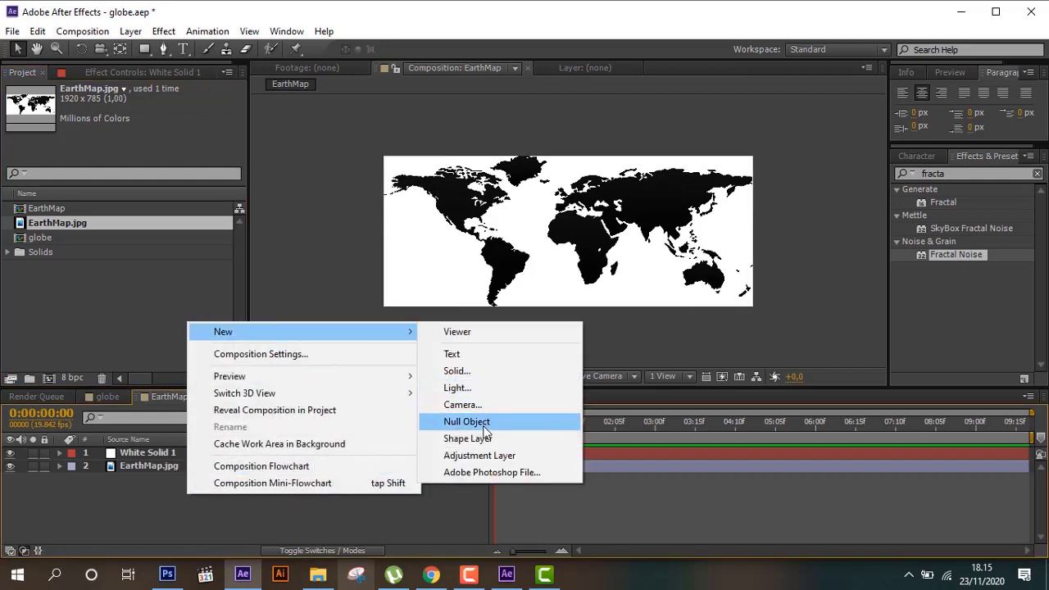
pyautogui.click(457, 371)
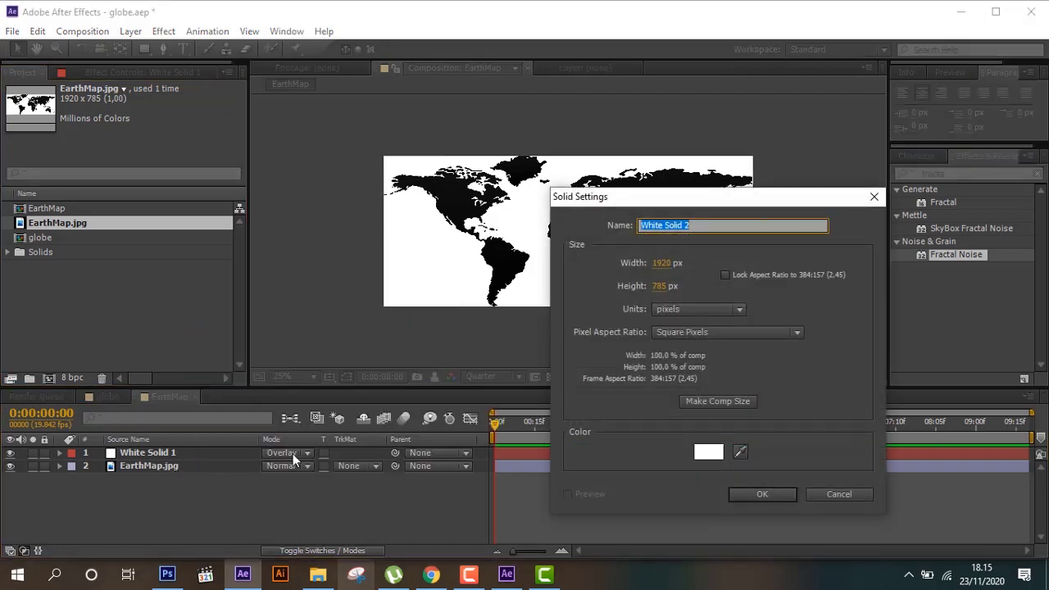
pyautogui.click(766, 492)
pyautogui.moveTo(132, 467); pyautogui.dragTo(173, 503)
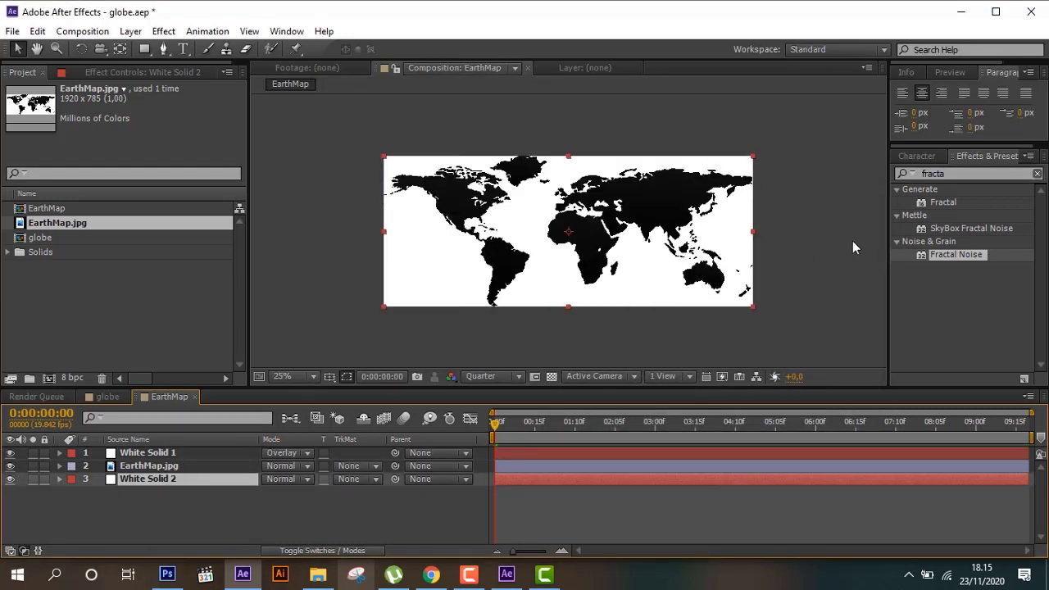
# Step: Check the third layer's fill colours in the other project, then return to globe
pyautogui.click(506, 574)
pyautogui.click(178, 474)
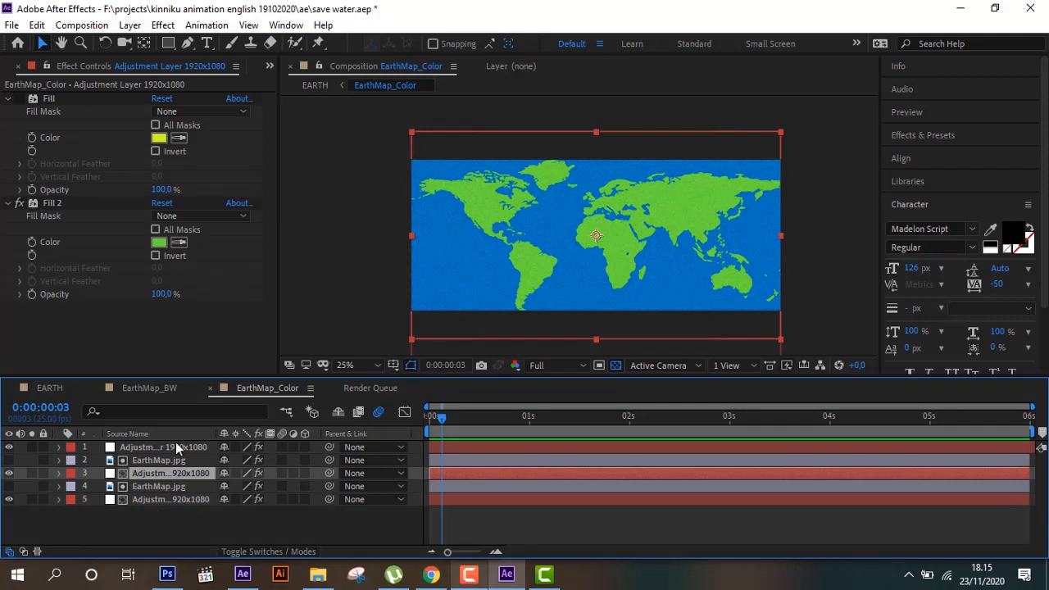
pyautogui.click(259, 580)
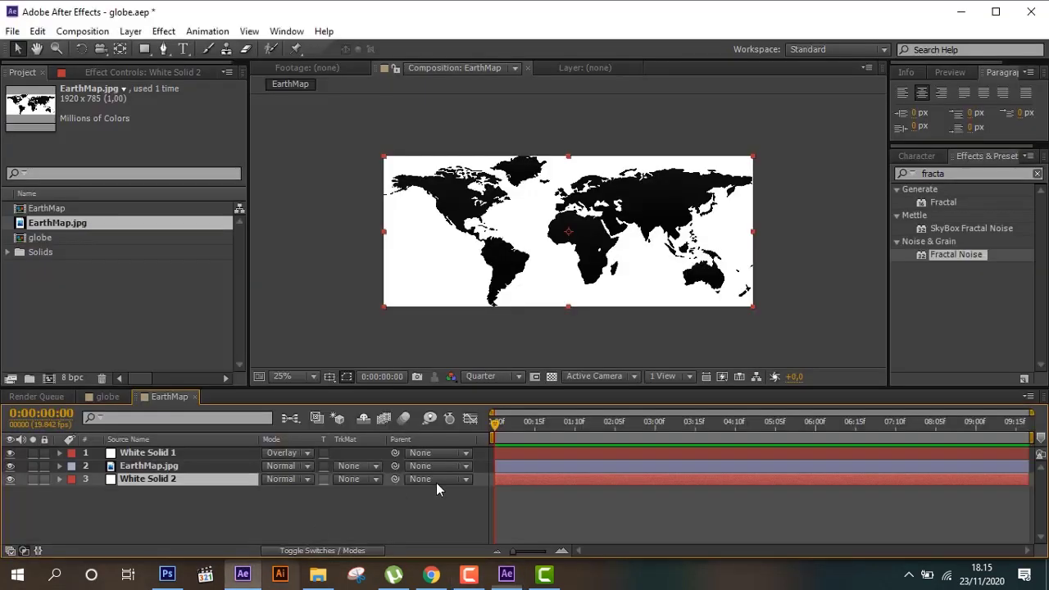
# Step: Apply a Fill effect to White Solid 2 with light green colour 92FFB1
pyautogui.click(946, 175)
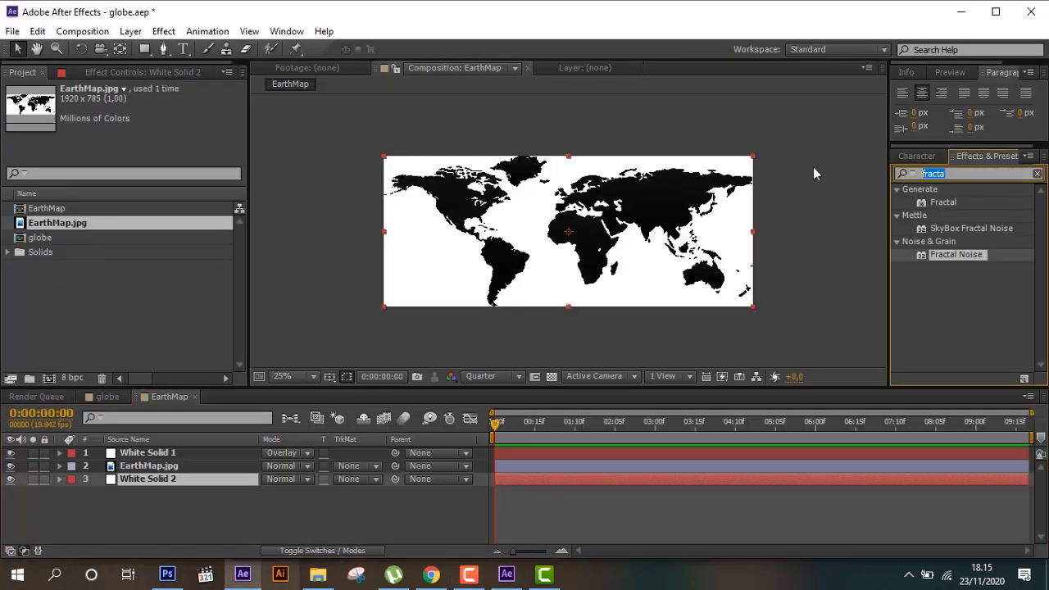
pyautogui.write('fill')
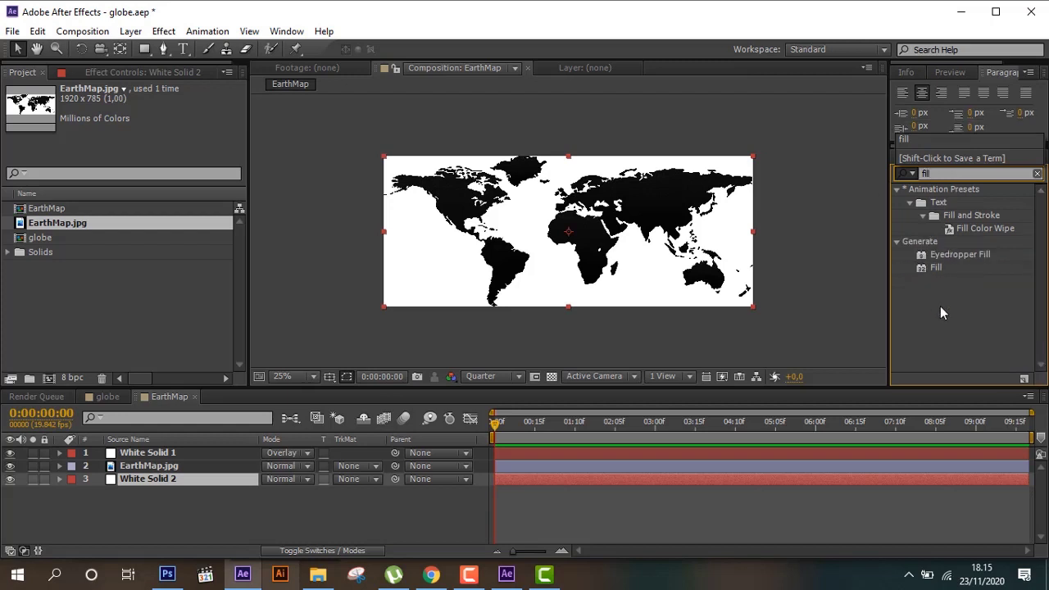
pyautogui.doubleClick(935, 269)
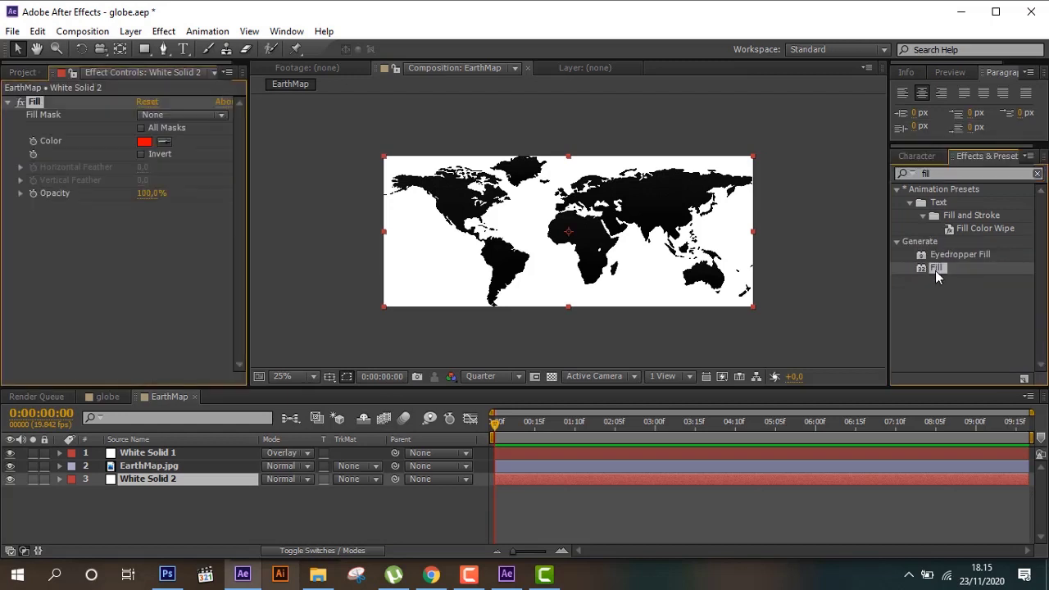
pyautogui.click(144, 141)
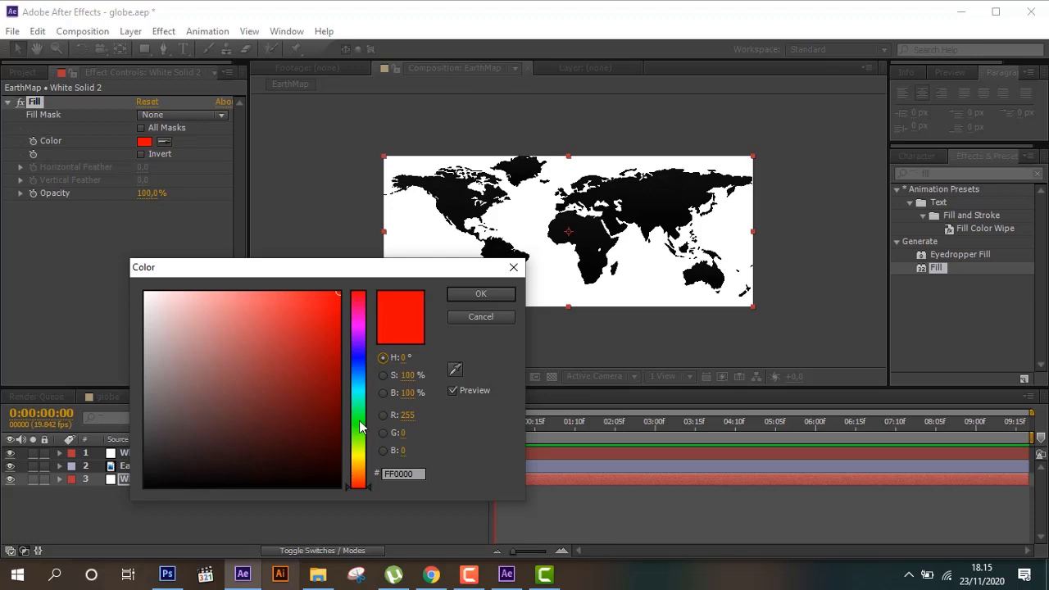
pyautogui.moveTo(360, 426); pyautogui.dragTo(360, 419)
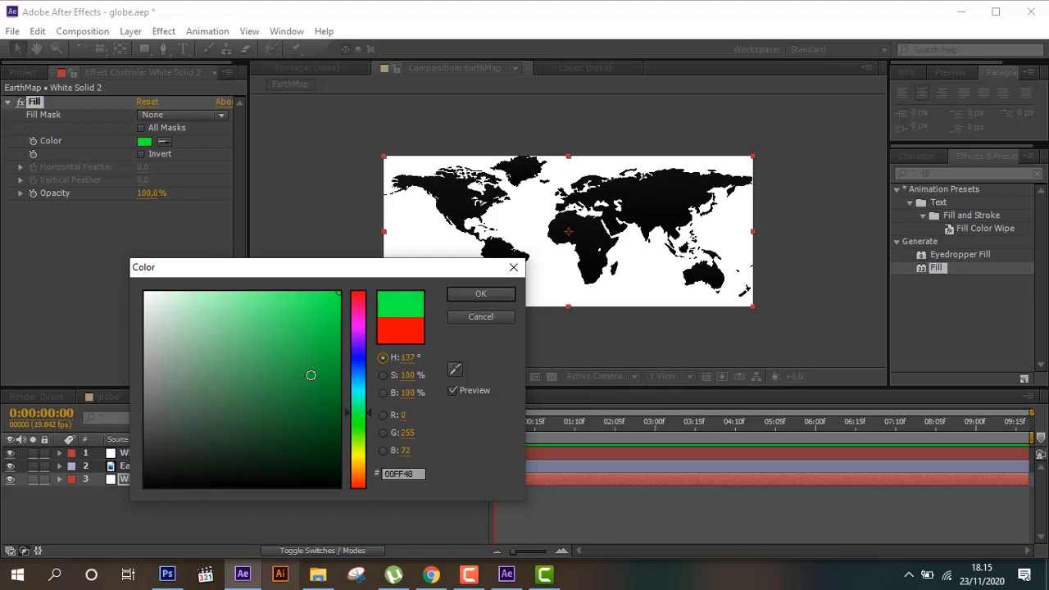
pyautogui.moveTo(311, 375); pyautogui.dragTo(228, 263)
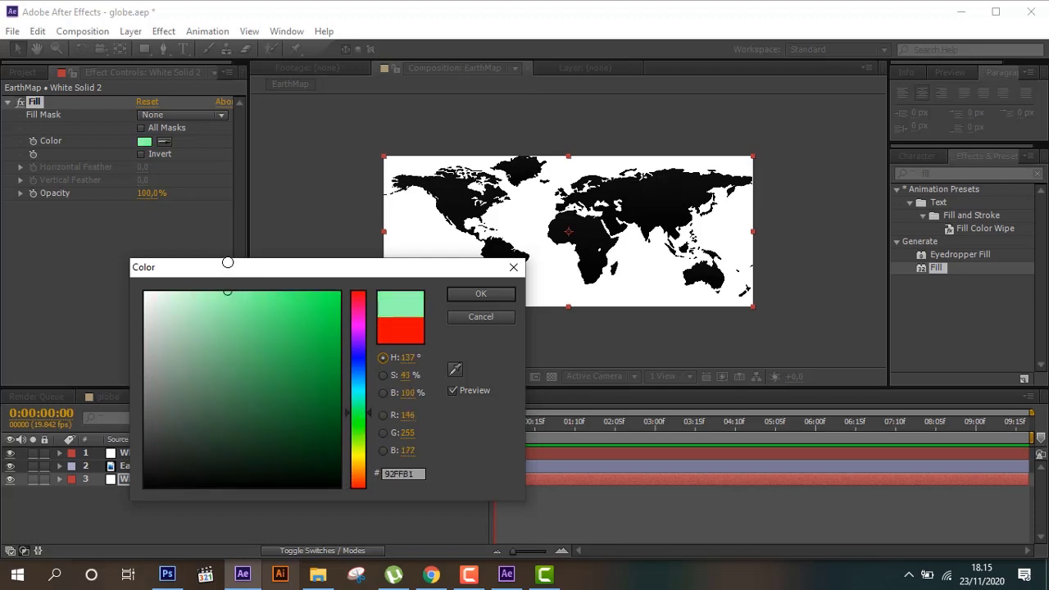
pyautogui.click(481, 293)
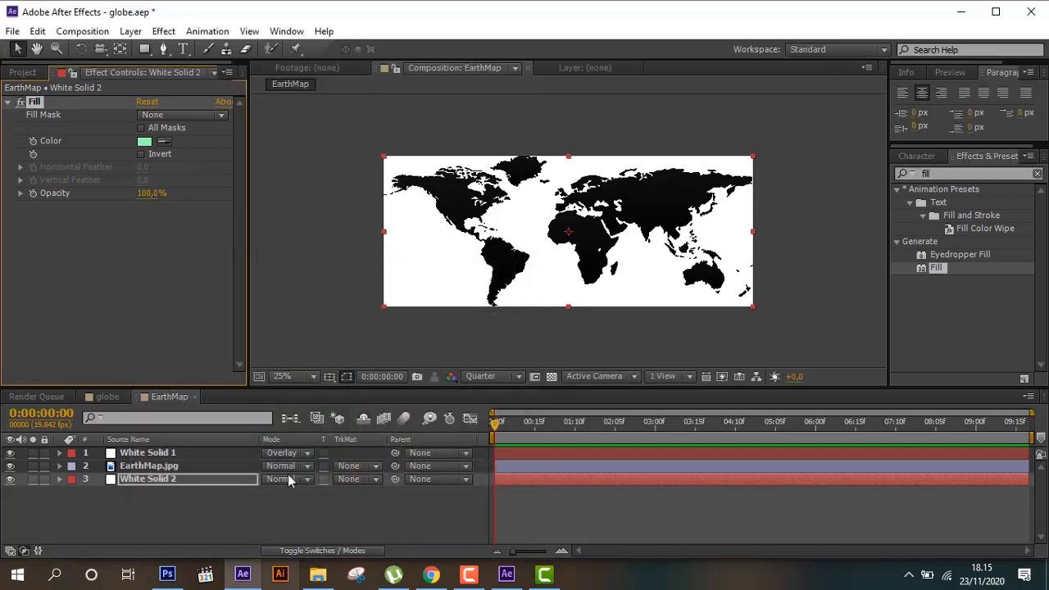
# Step: Add another EarthMap.jpg layer and duplicate White Solid 2 beneath it
pyautogui.click(315, 514)
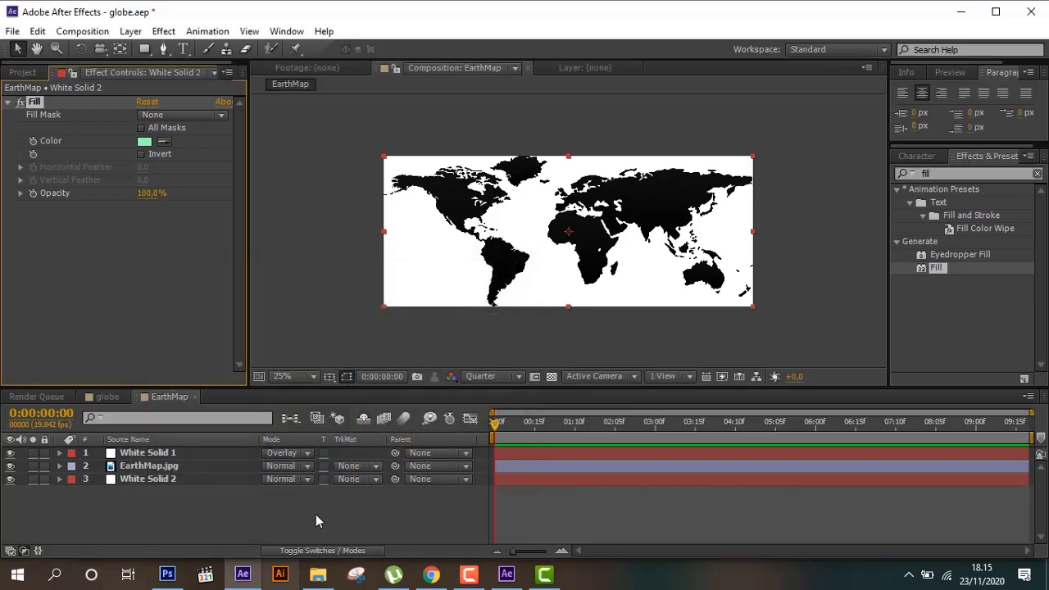
pyautogui.click(33, 73)
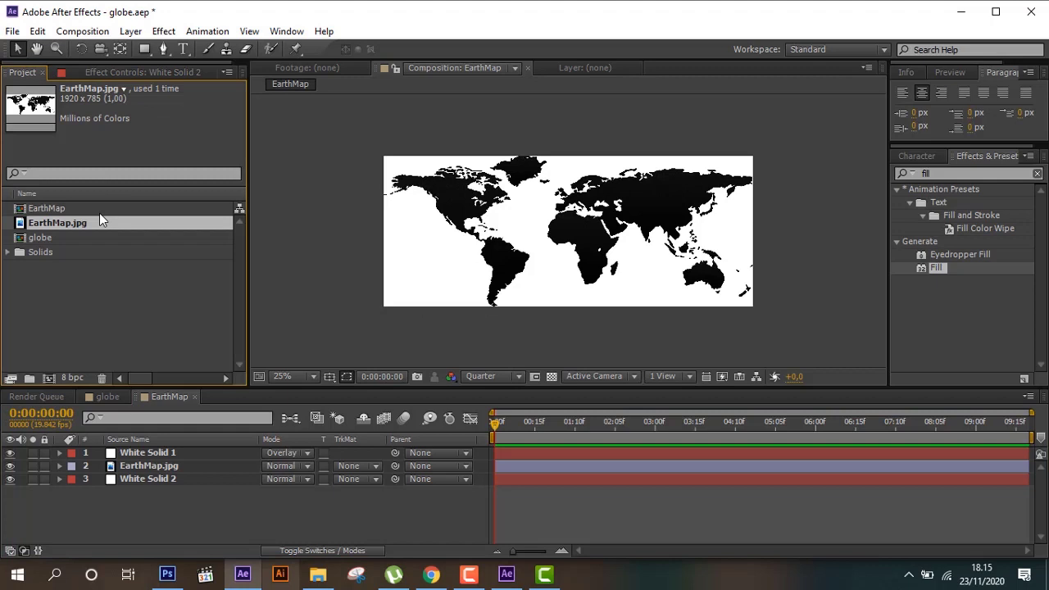
pyautogui.moveTo(73, 227); pyautogui.dragTo(103, 513)
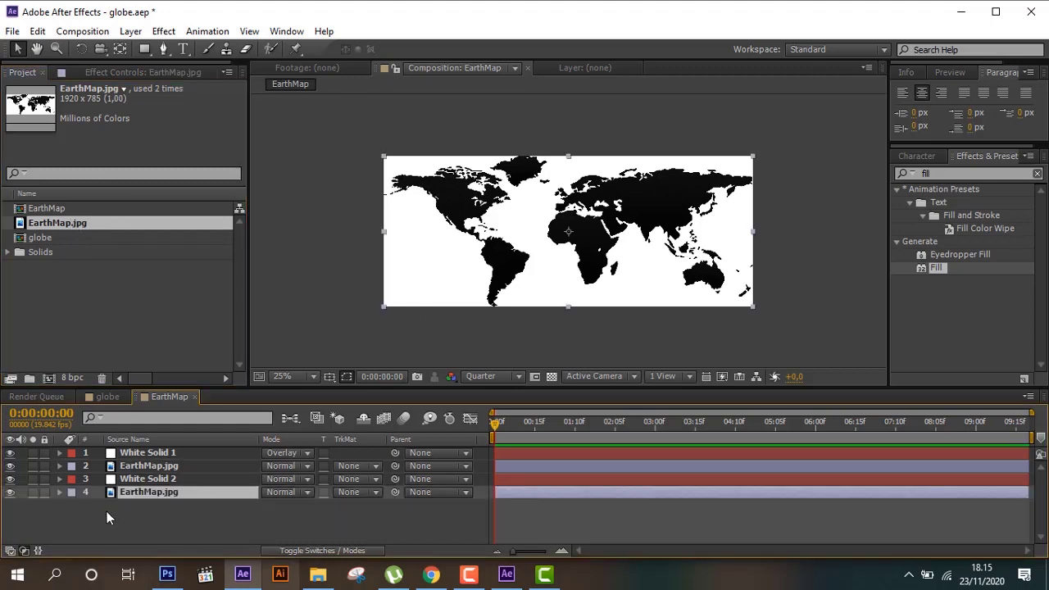
pyautogui.click(172, 480)
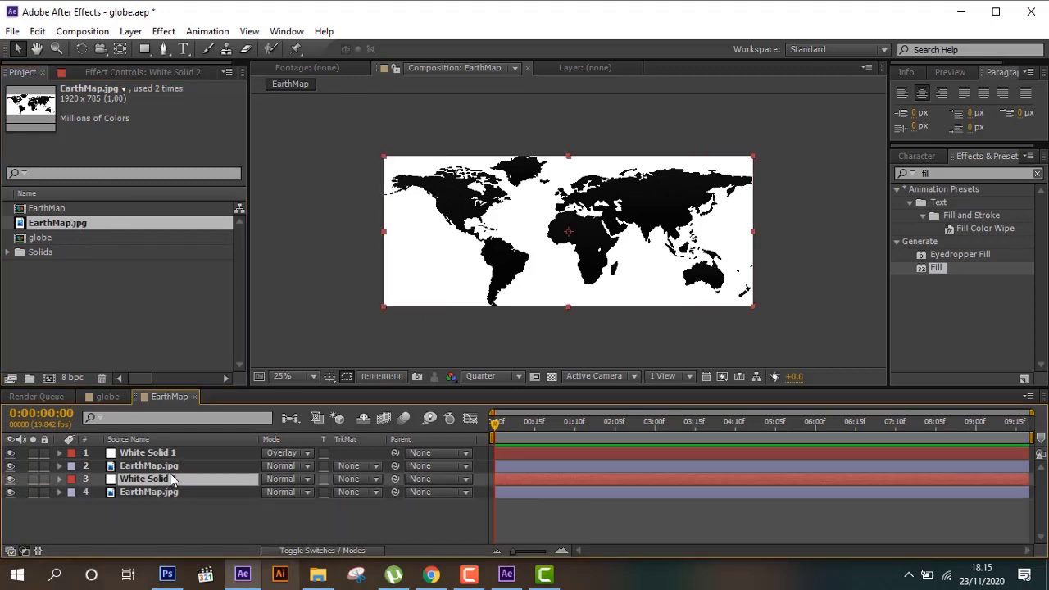
pyautogui.hotkey('ctrl', 'd')
pyautogui.moveTo(172, 480); pyautogui.dragTo(163, 535)
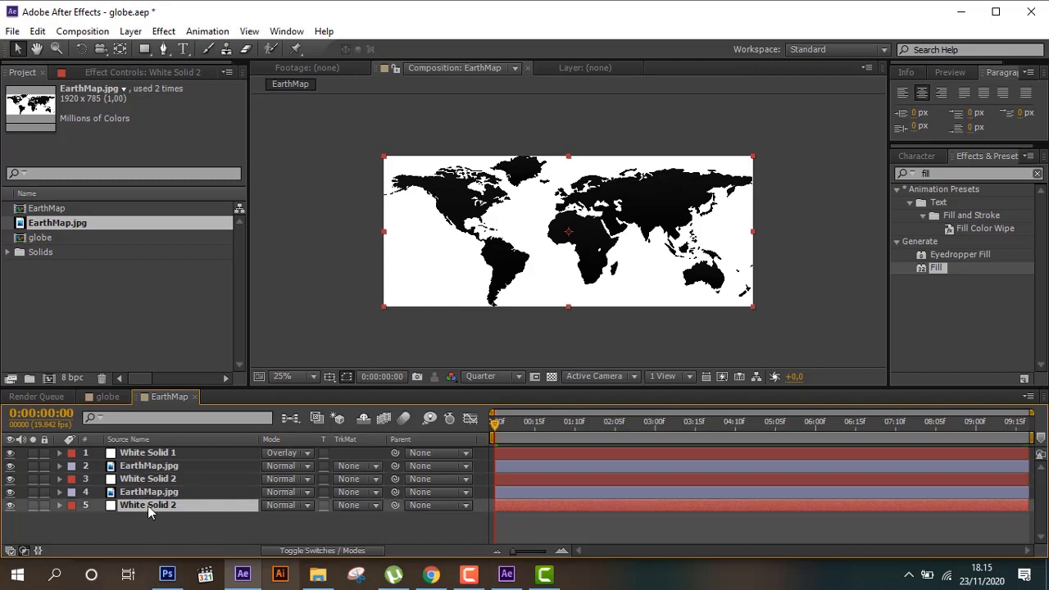
pyautogui.click(161, 481)
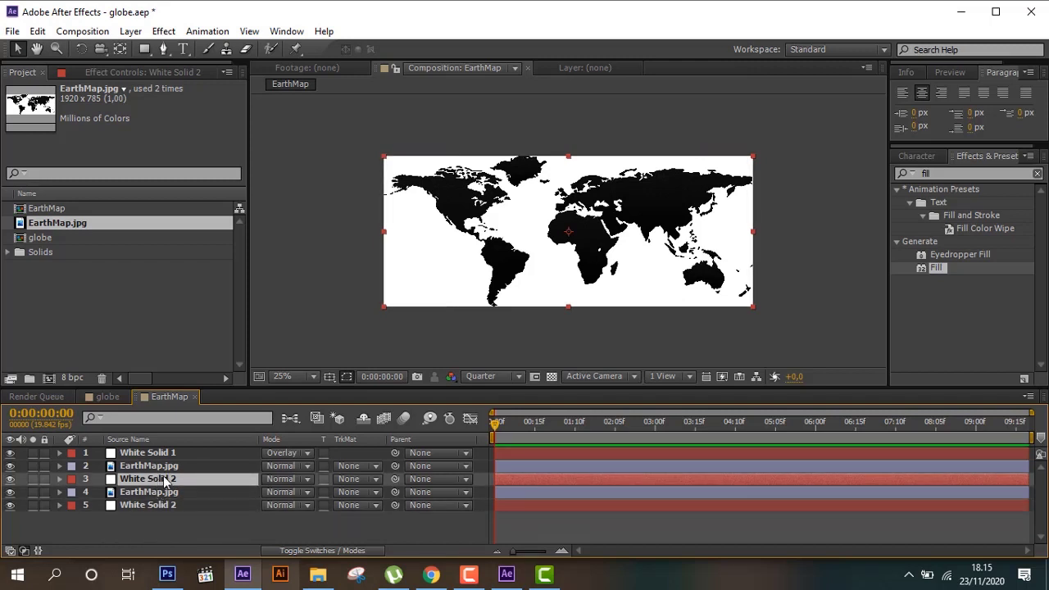
pyautogui.click(166, 506)
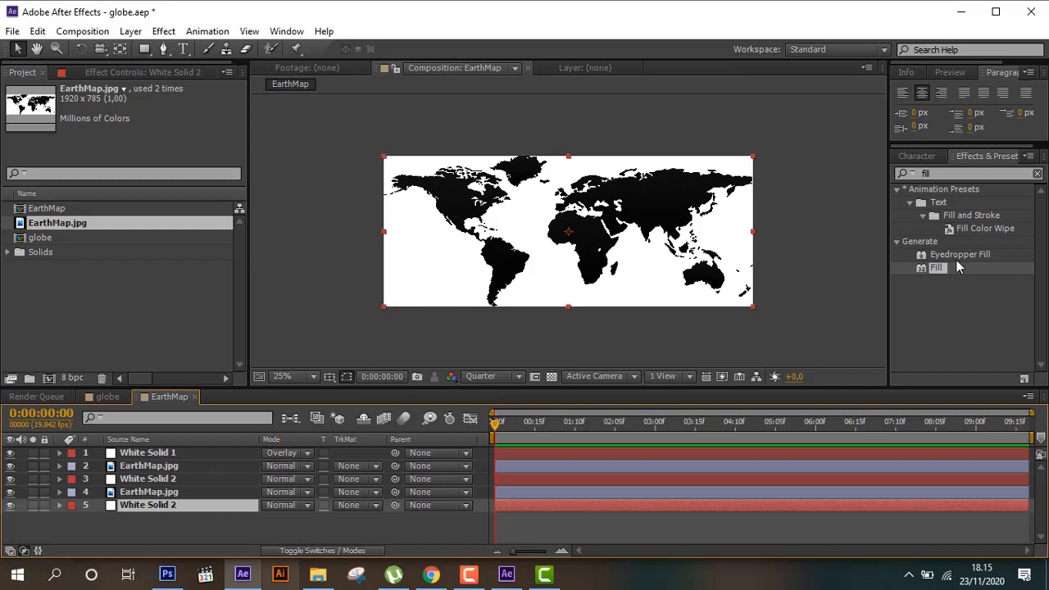
# Step: Remove the extra Fill 2 and set the bottom solid's Fill colour to light cyan 92FBFF
pyautogui.doubleClick(936, 268)
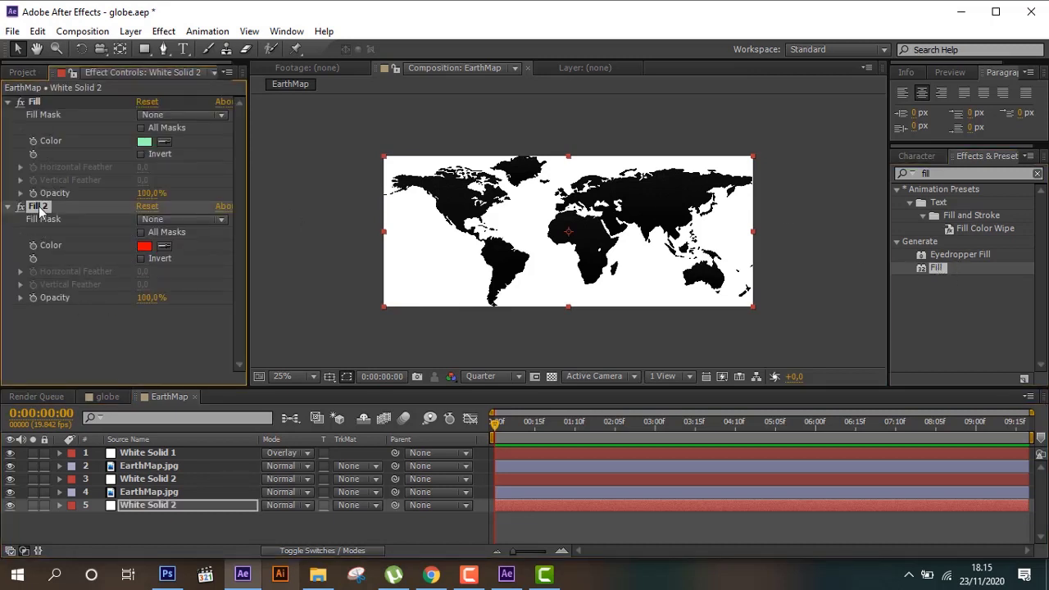
pyautogui.press('Delete')
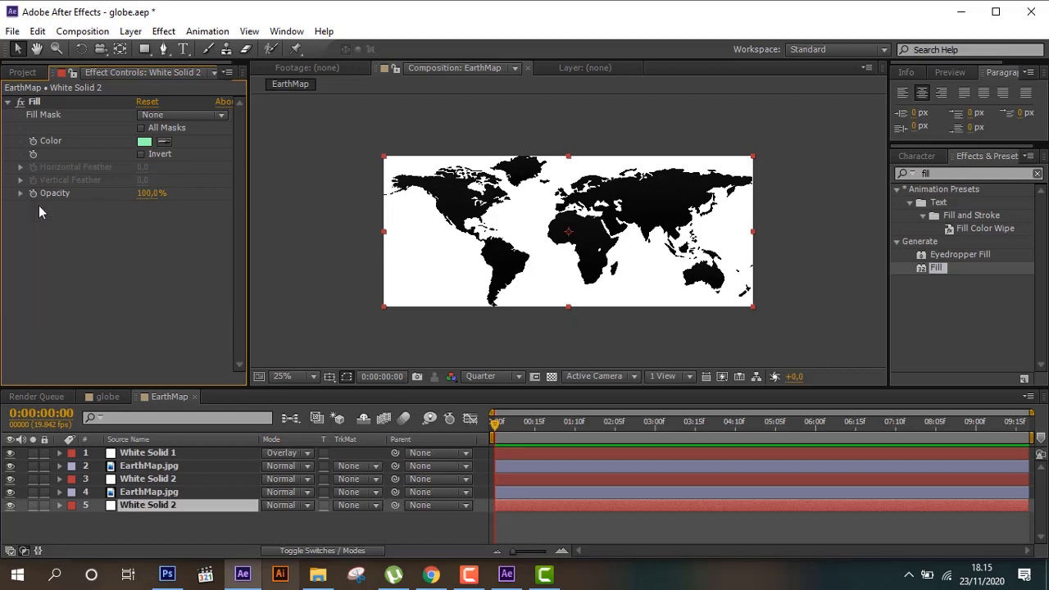
pyautogui.click(144, 143)
pyautogui.click(358, 387)
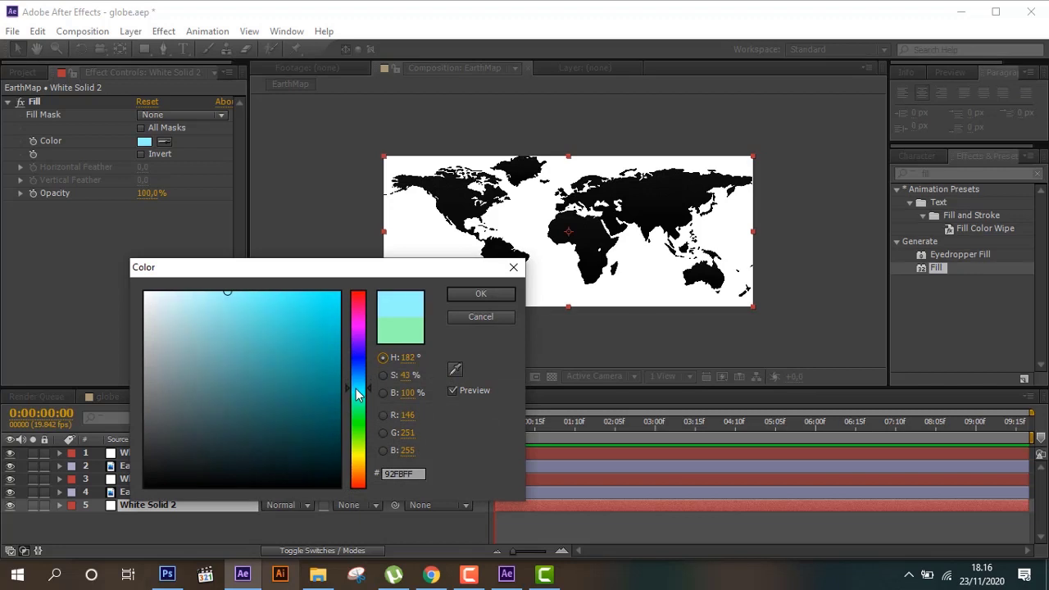
pyautogui.click(484, 295)
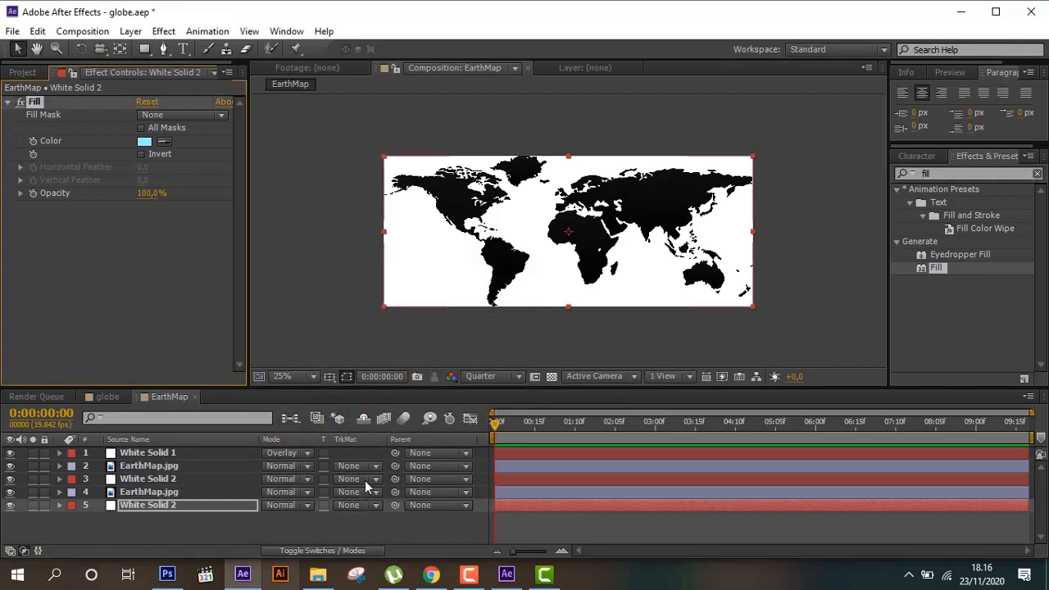
# Step: Compare layer modes and track mattes in the reference project, then return to globe
pyautogui.click(508, 576)
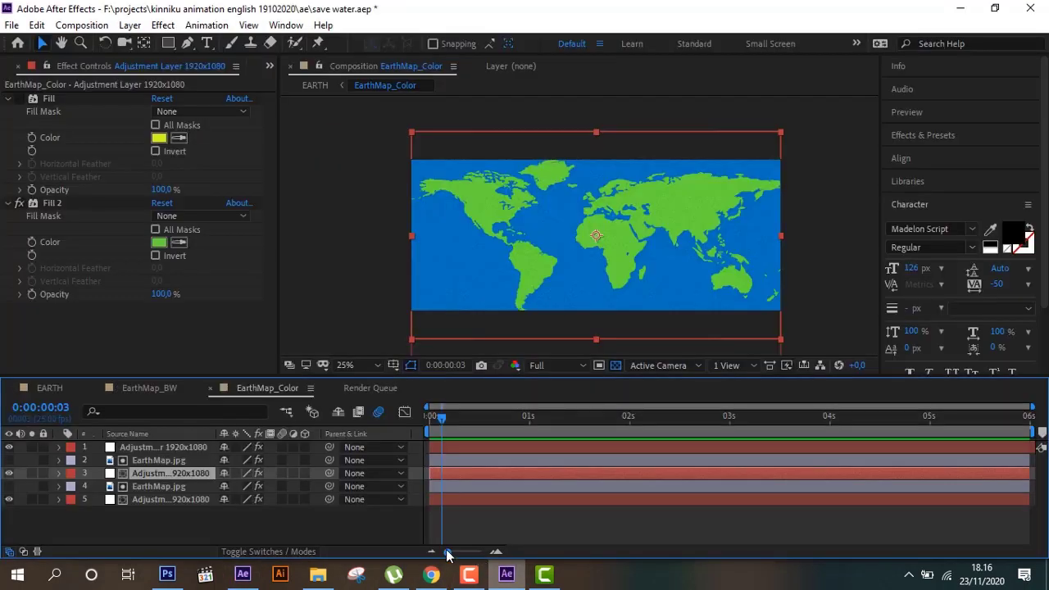
pyautogui.click(296, 551)
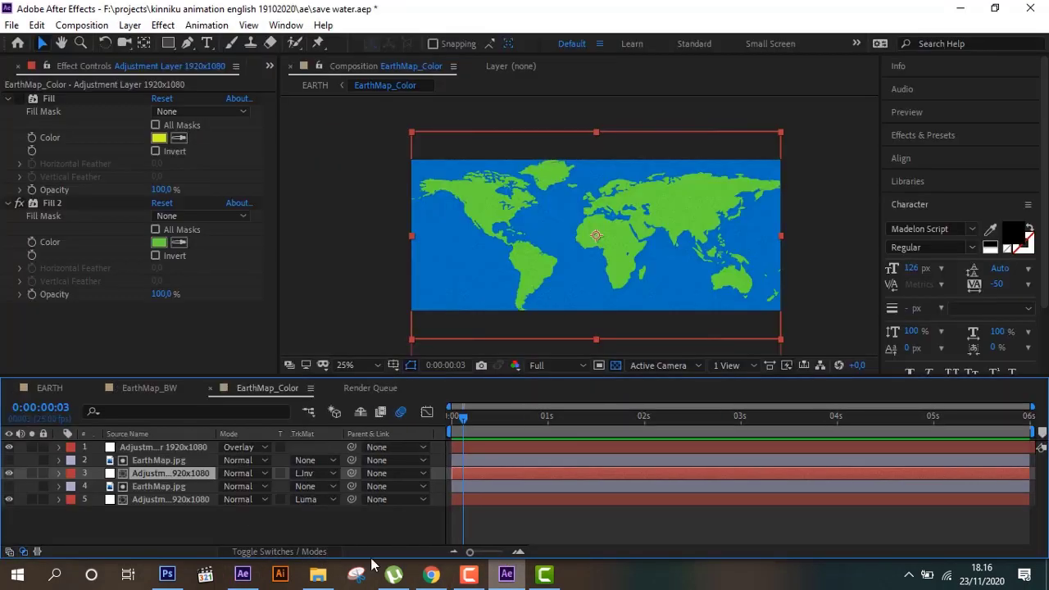
pyautogui.click(242, 576)
# Step: Apply Curves to layer 2 EarthMap.jpg and bow the RGB curve upward
pyautogui.click(165, 466)
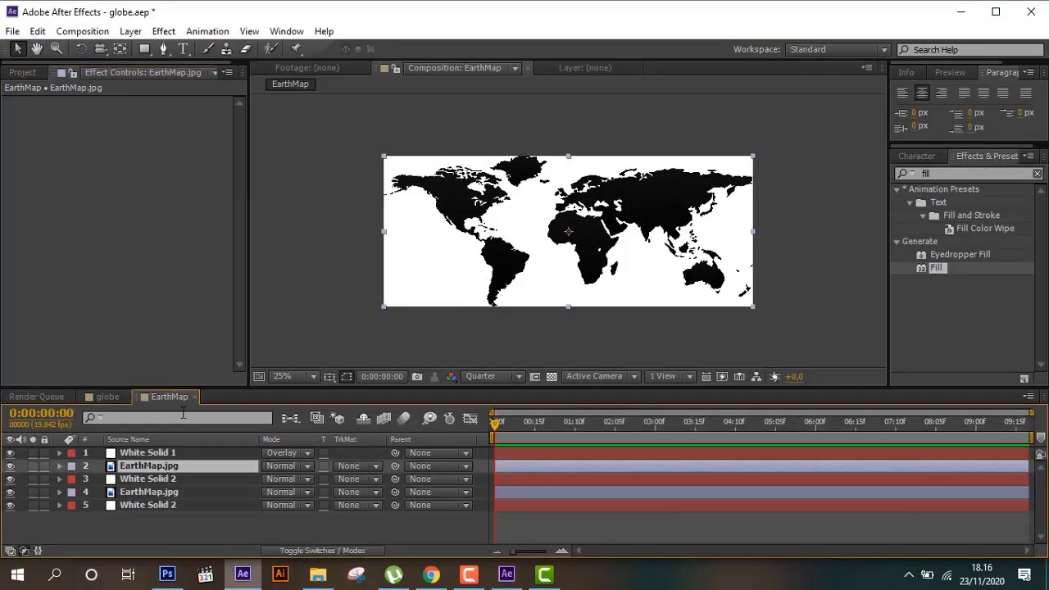
pyautogui.click(902, 174)
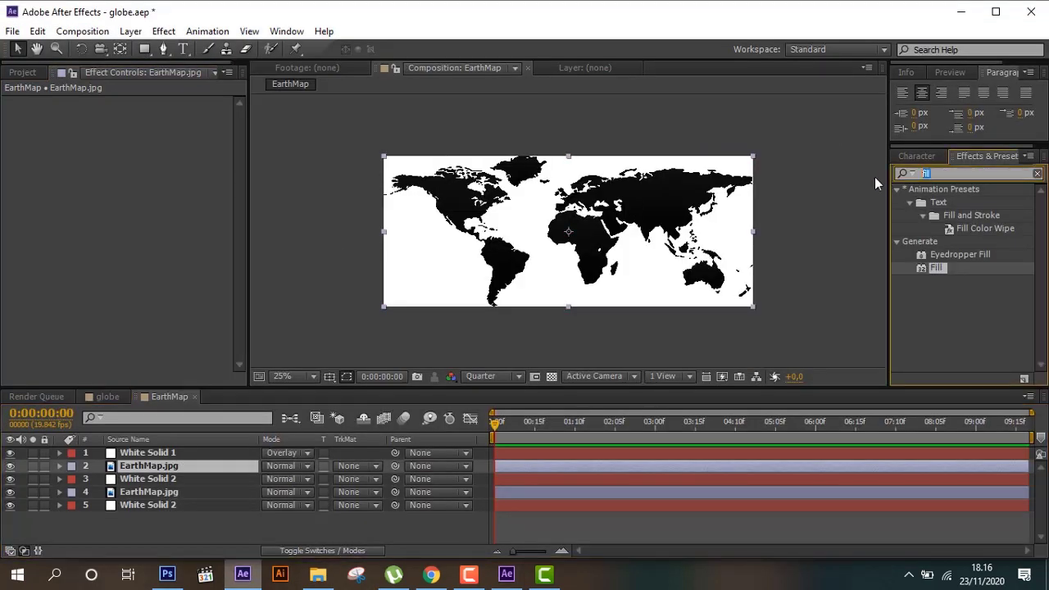
pyautogui.write('curve')
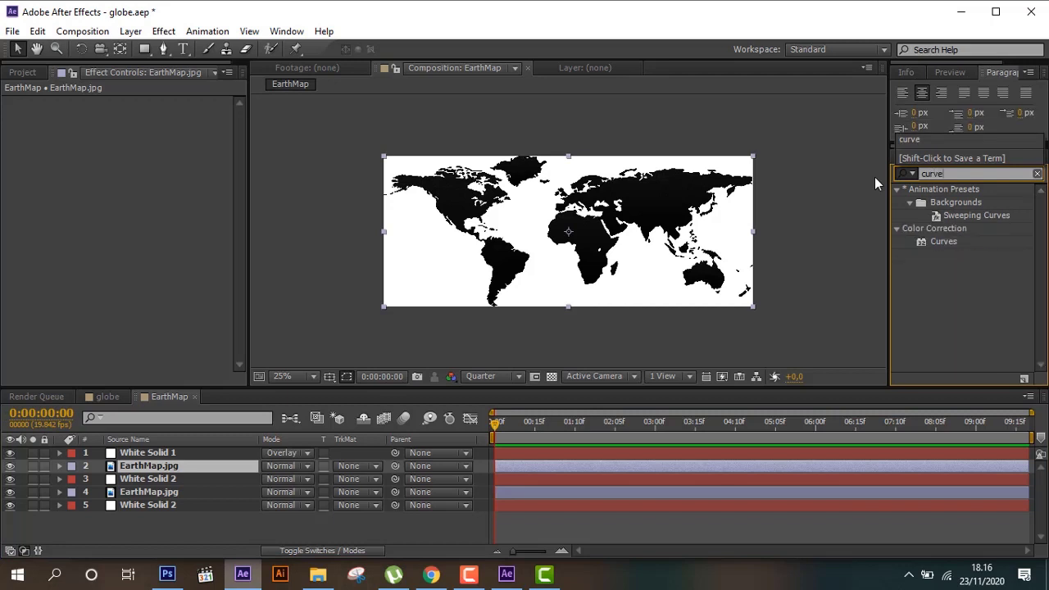
pyautogui.write('s')
pyautogui.doubleClick(953, 241)
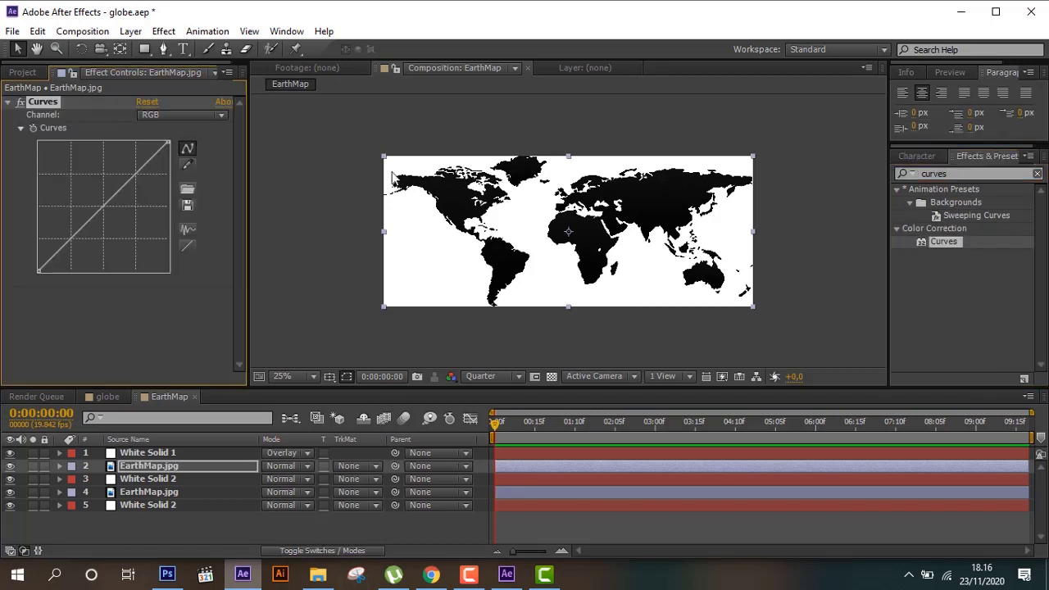
pyautogui.moveTo(134, 178); pyautogui.dragTo(123, 169)
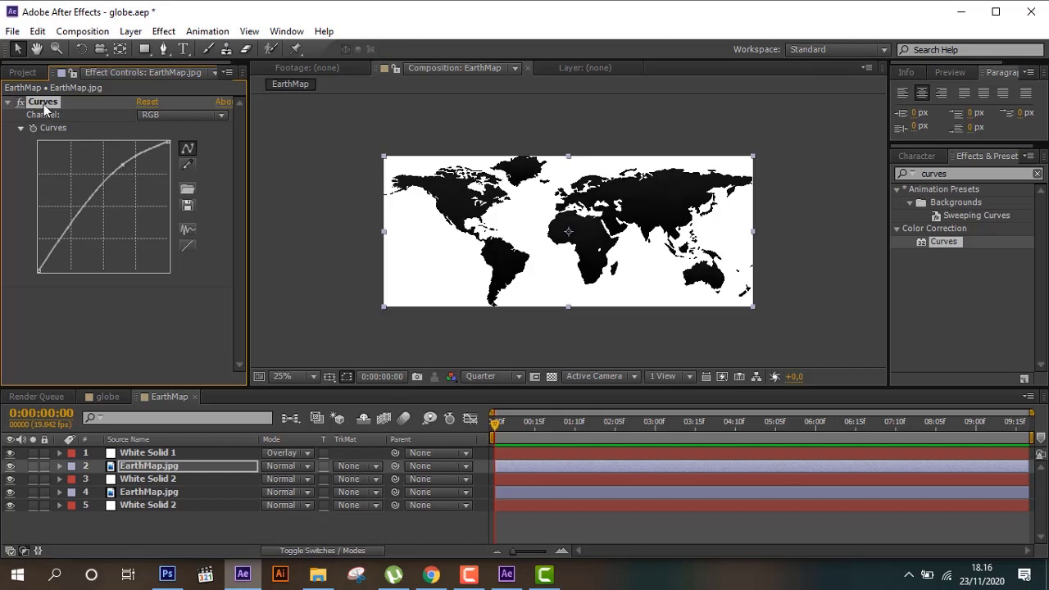
# Step: Paste Curves onto layer 4; set layer 3 to Luma Inverted Matte and layer 5 to Luma Matte
pyautogui.click(141, 491)
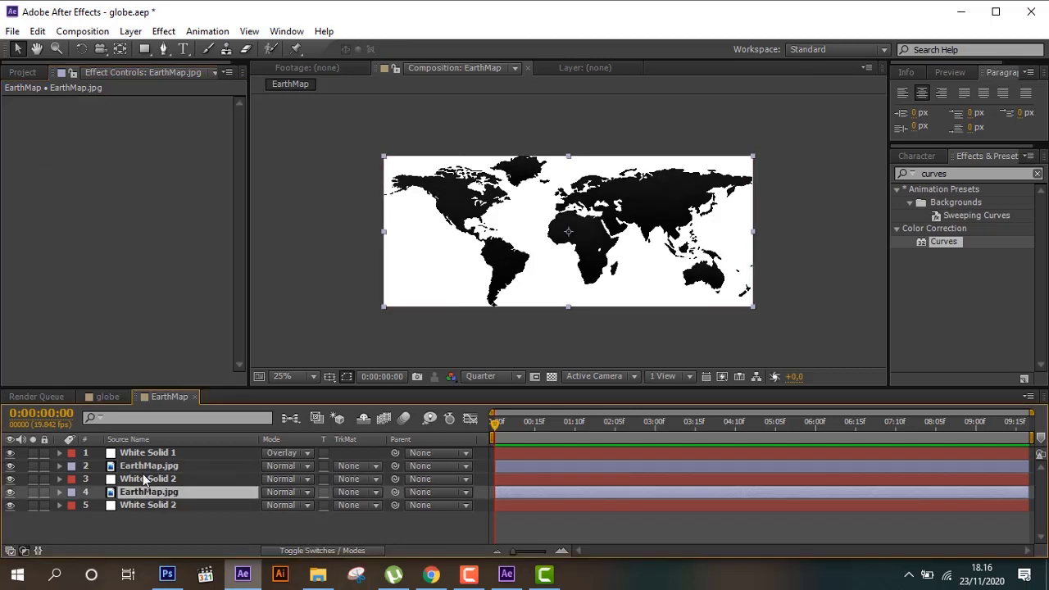
pyautogui.hotkey('ctrl', 'v')
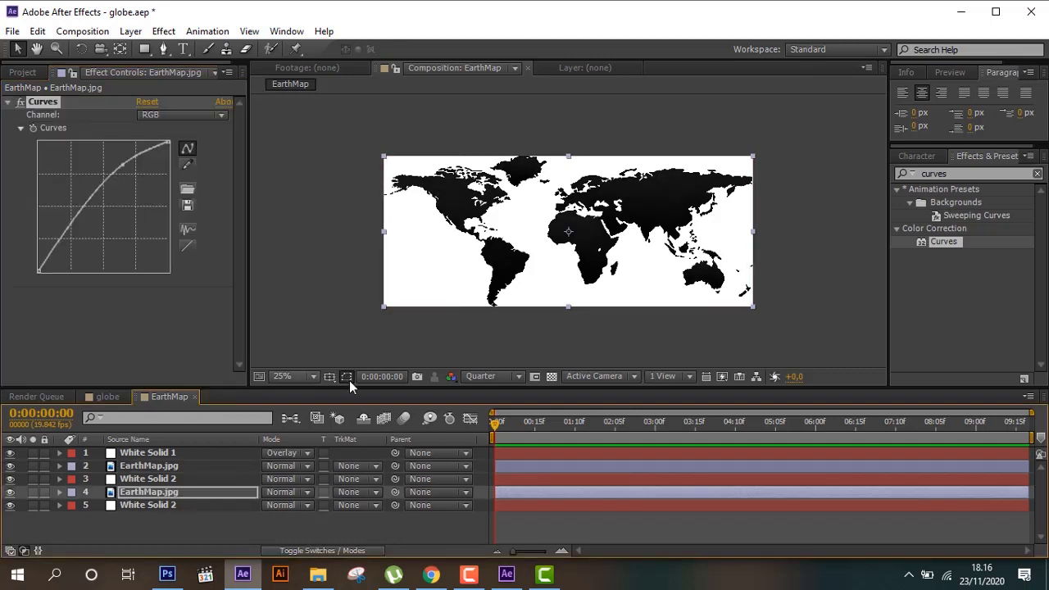
pyautogui.click(364, 479)
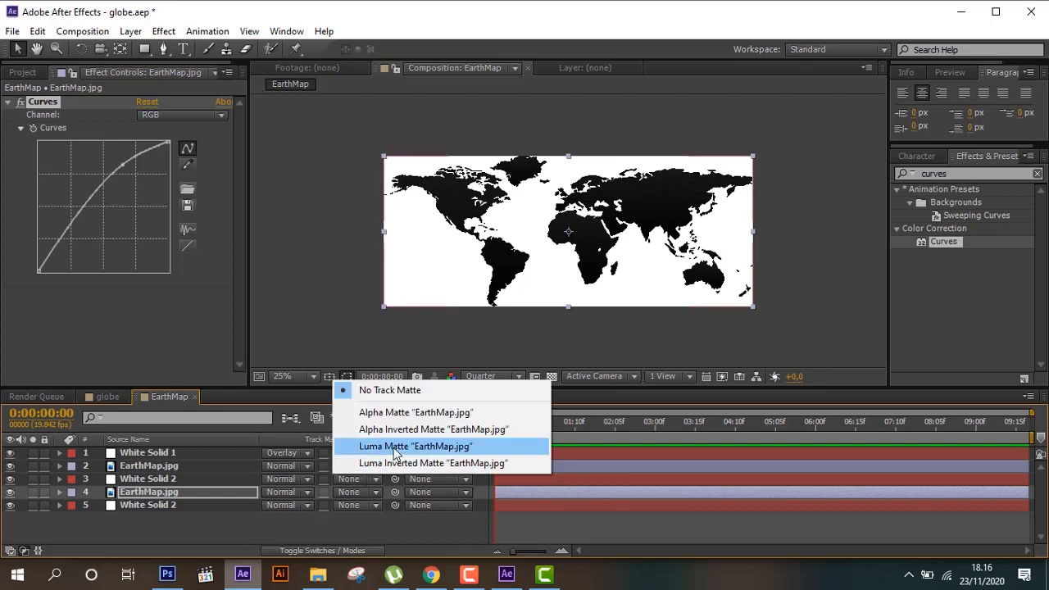
pyautogui.click(397, 462)
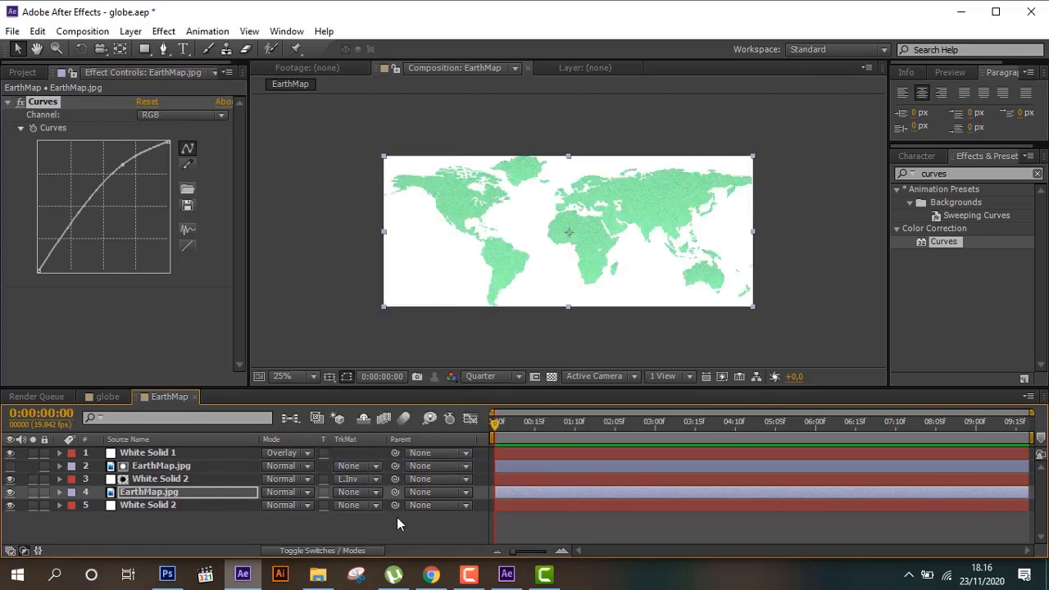
pyautogui.click(370, 505)
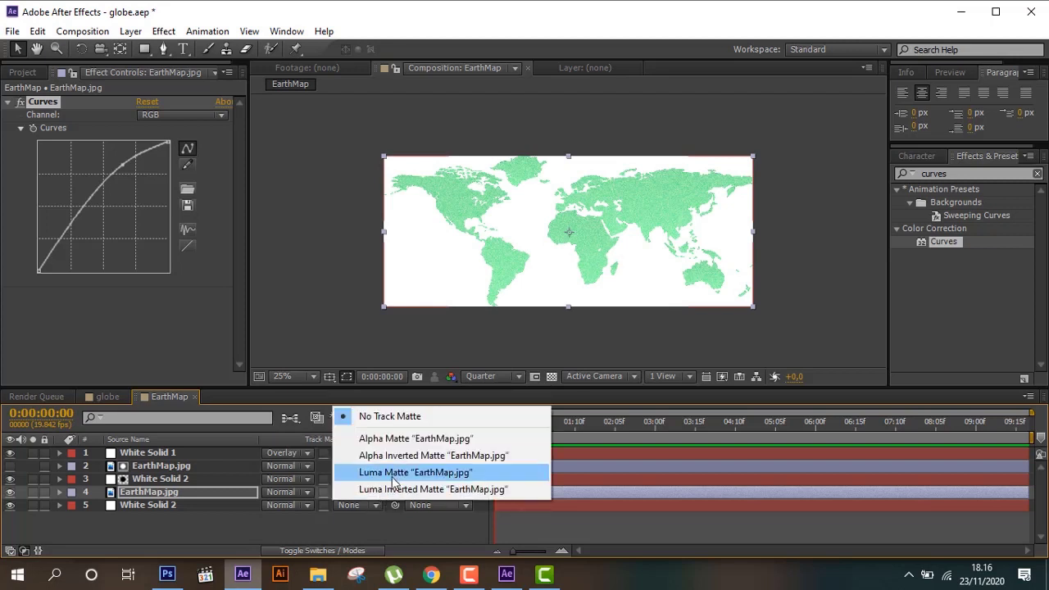
pyautogui.click(394, 475)
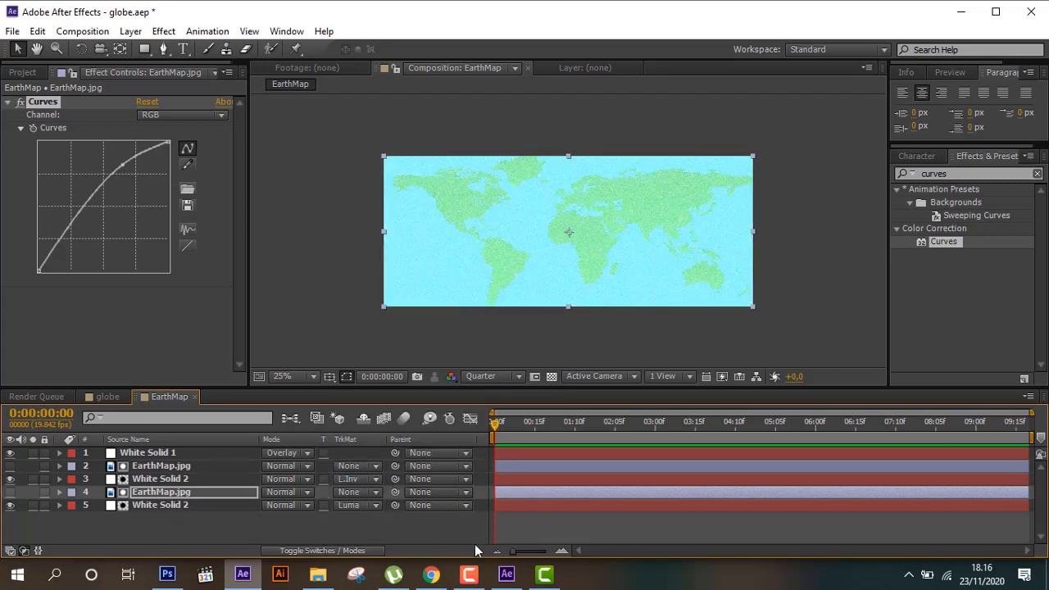
pyautogui.click(505, 576)
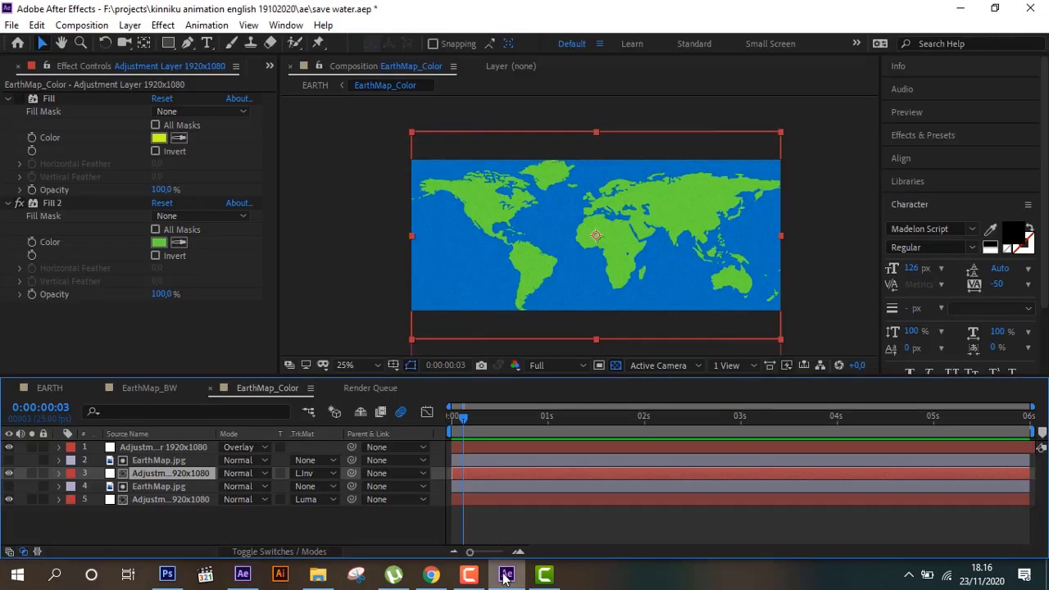
pyautogui.click(506, 576)
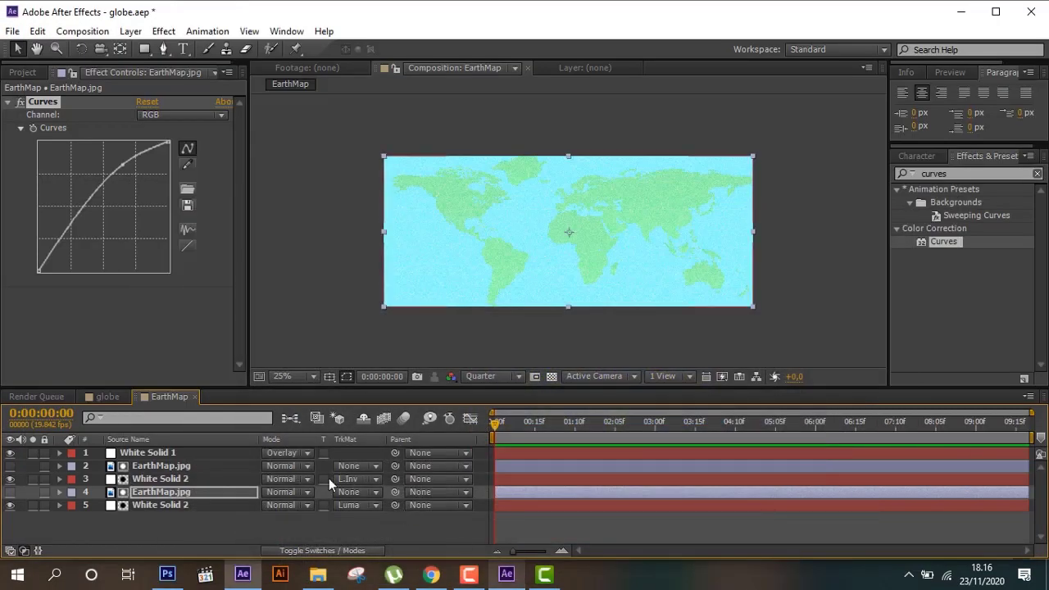
# Step: Change the upper White Solid 2's Fill colour to the saturated green 3BFF72
pyautogui.click(173, 464)
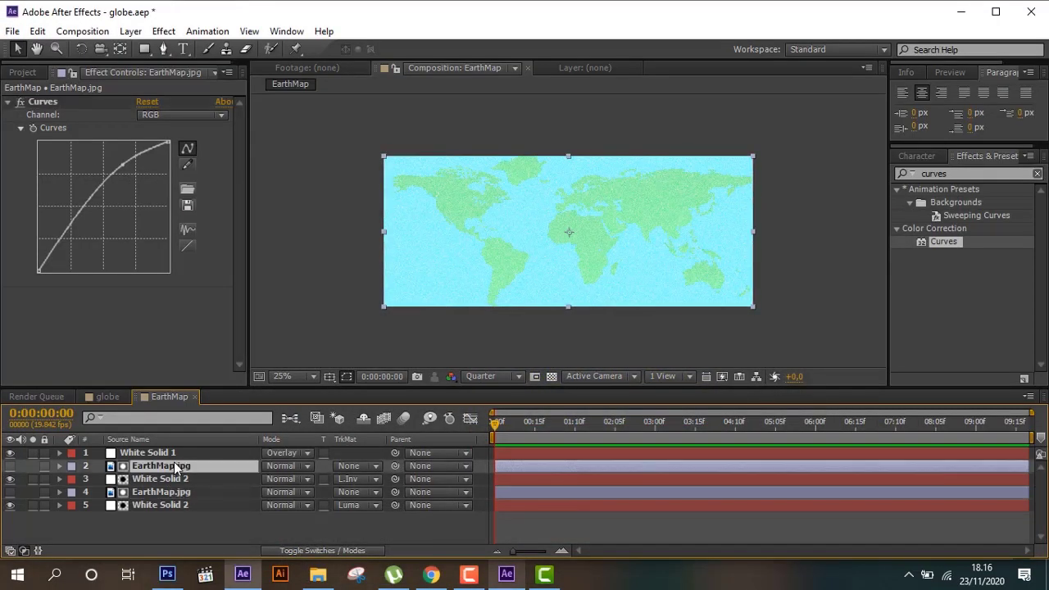
pyautogui.click(175, 451)
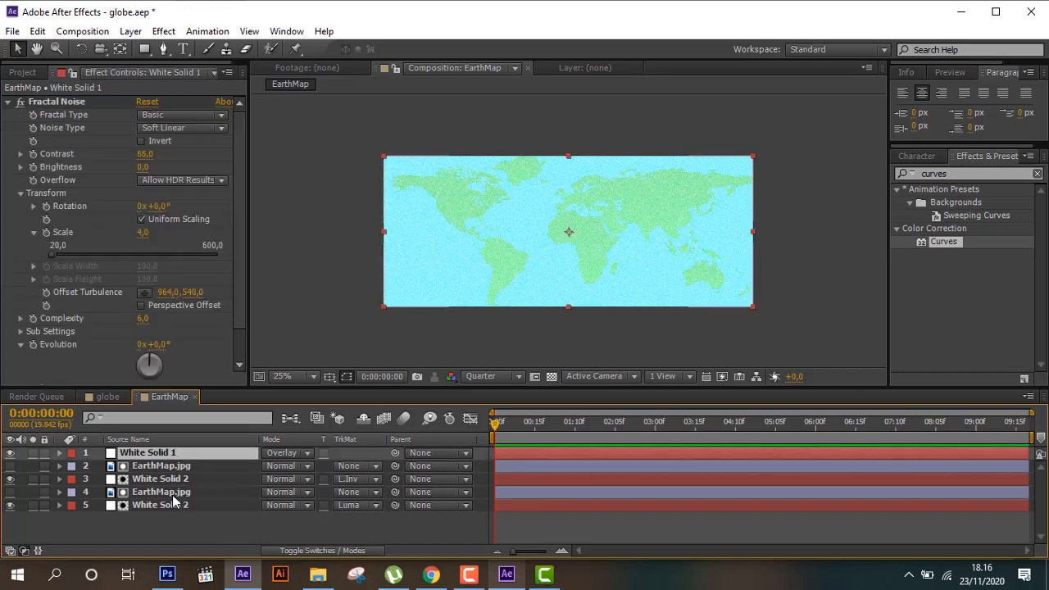
pyautogui.click(181, 481)
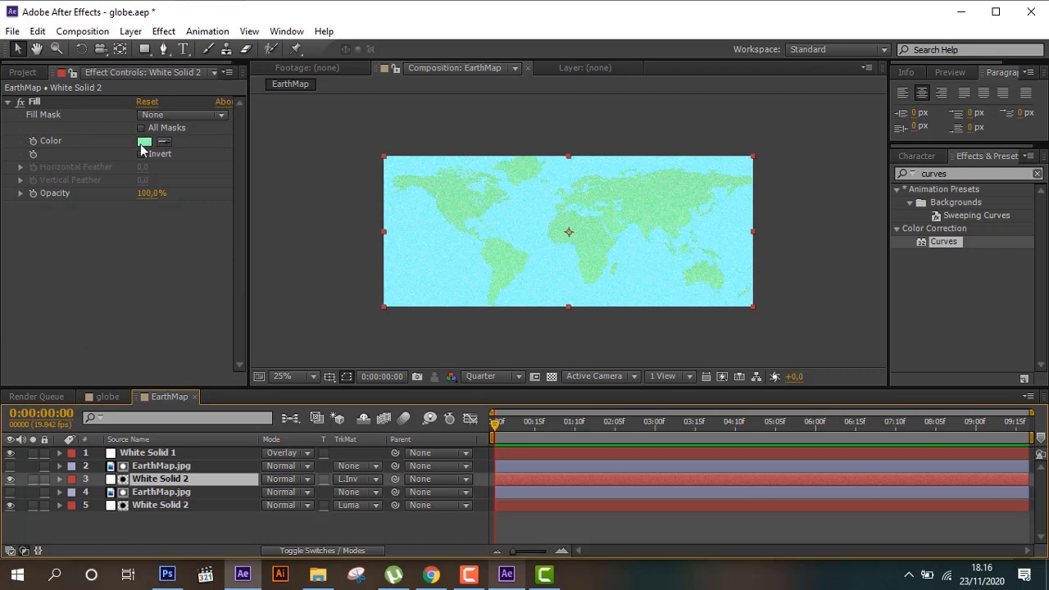
pyautogui.click(143, 141)
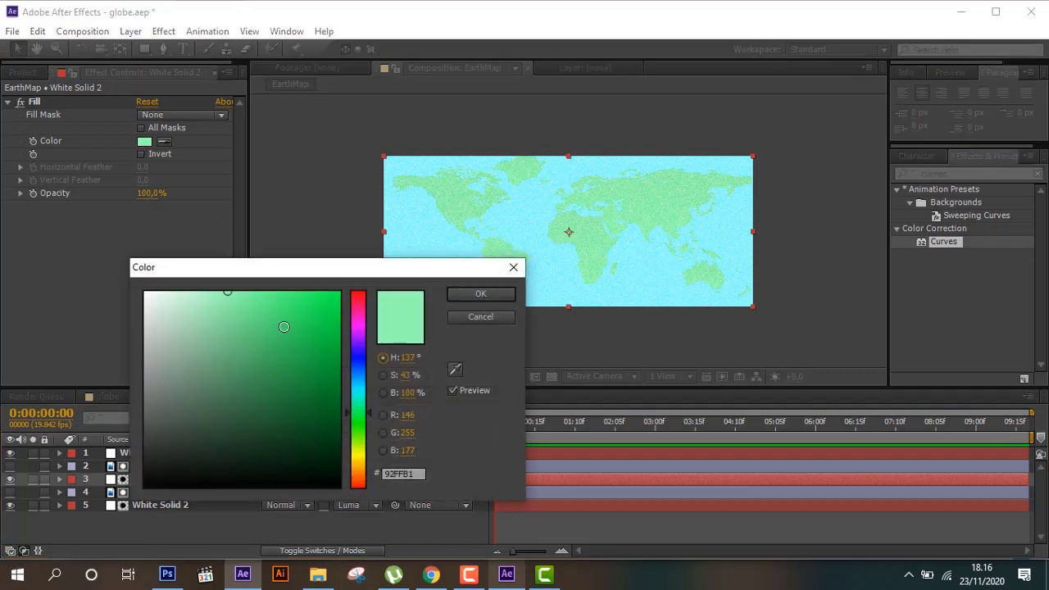
pyautogui.moveTo(284, 325); pyautogui.dragTo(294, 293)
pyautogui.click(456, 294)
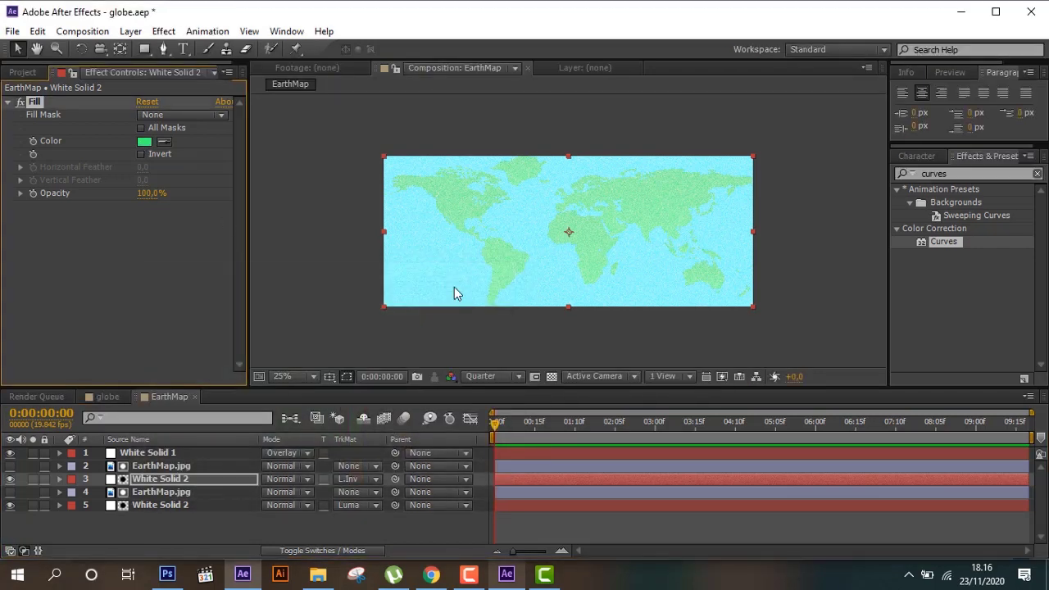
# Step: Set the lower White Solid 2's Fill to a dark ocean blue, about 495A97
pyautogui.click(196, 504)
pyautogui.click(143, 143)
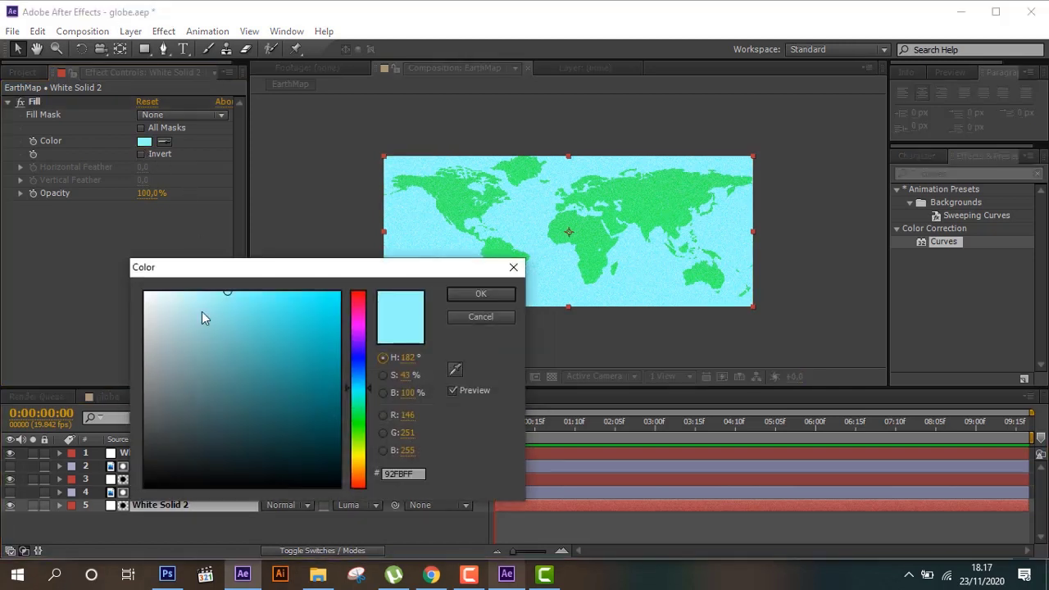
pyautogui.click(357, 363)
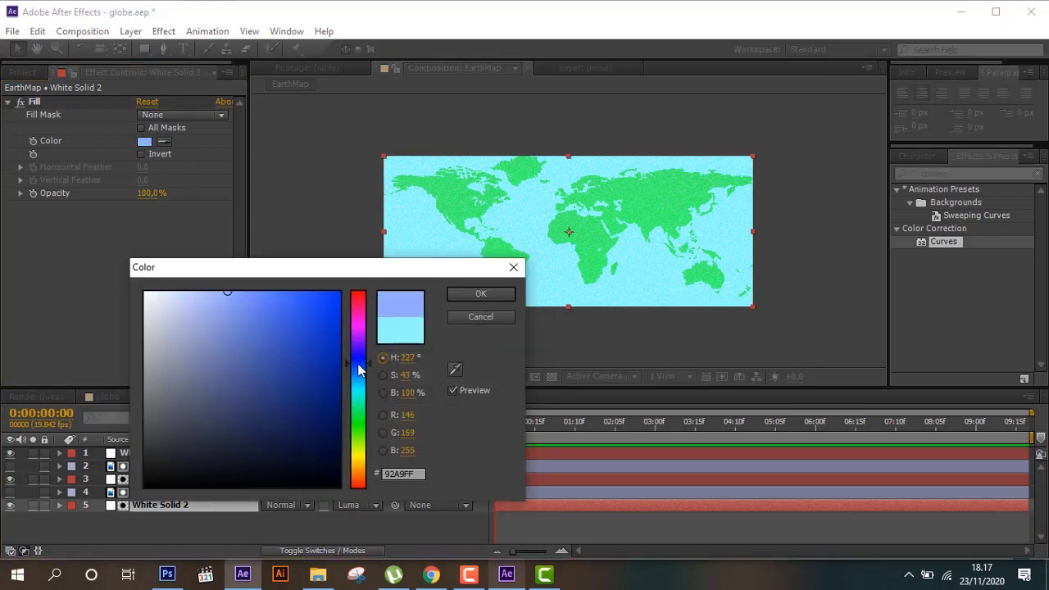
pyautogui.click(479, 295)
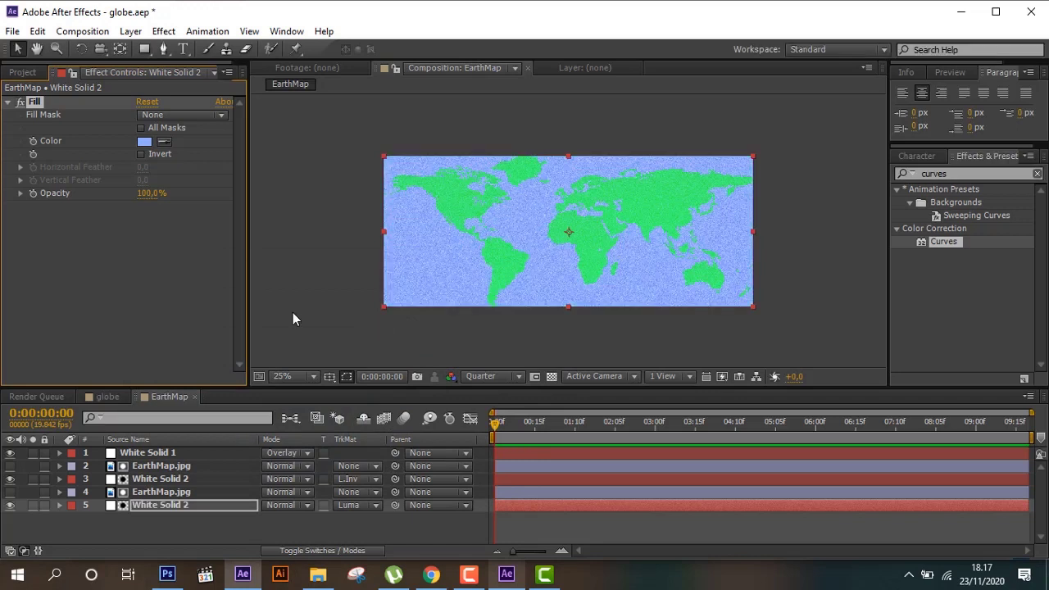
pyautogui.click(144, 143)
pyautogui.moveTo(232, 314); pyautogui.dragTo(203, 320)
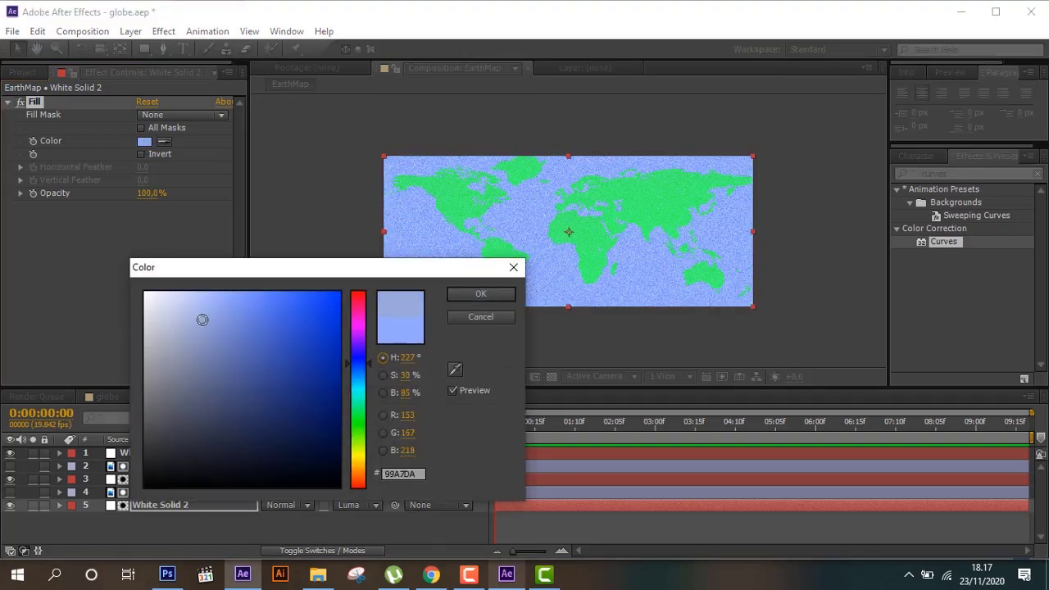
pyautogui.click(457, 292)
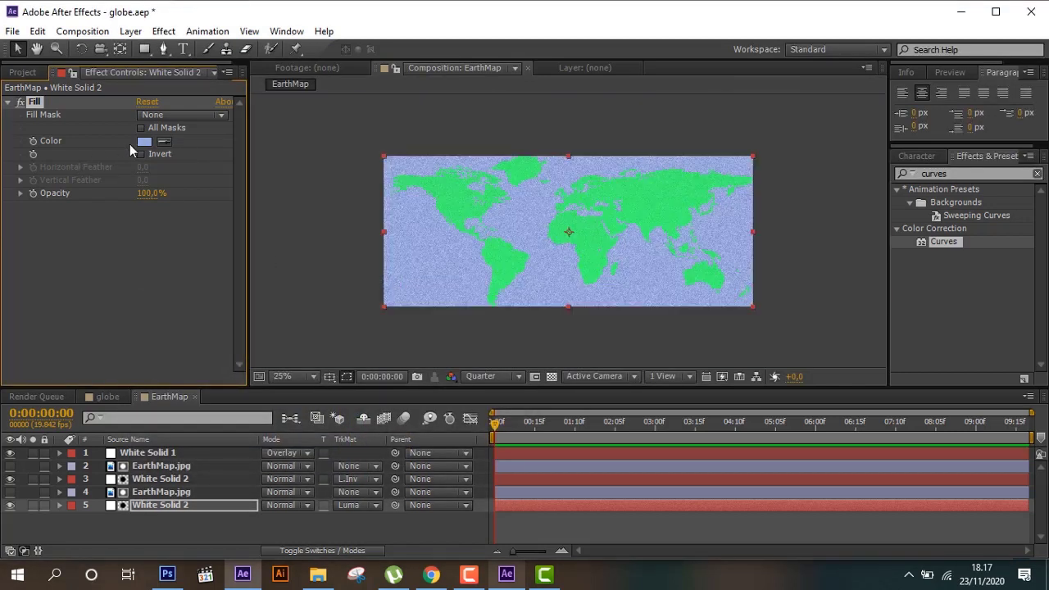
pyautogui.click(145, 141)
pyautogui.moveTo(217, 330); pyautogui.dragTo(251, 375)
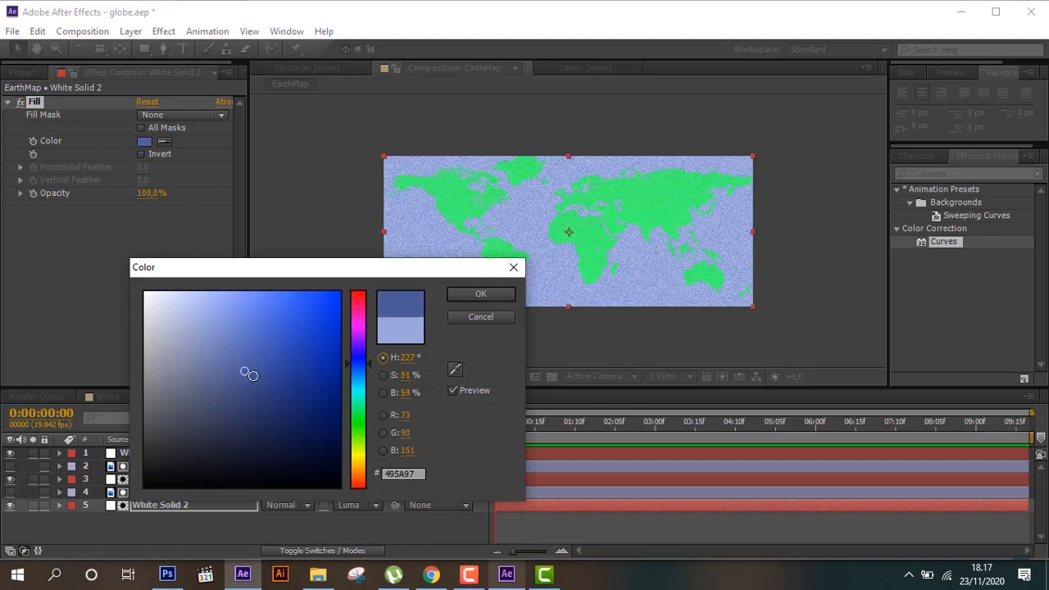
pyautogui.click(481, 293)
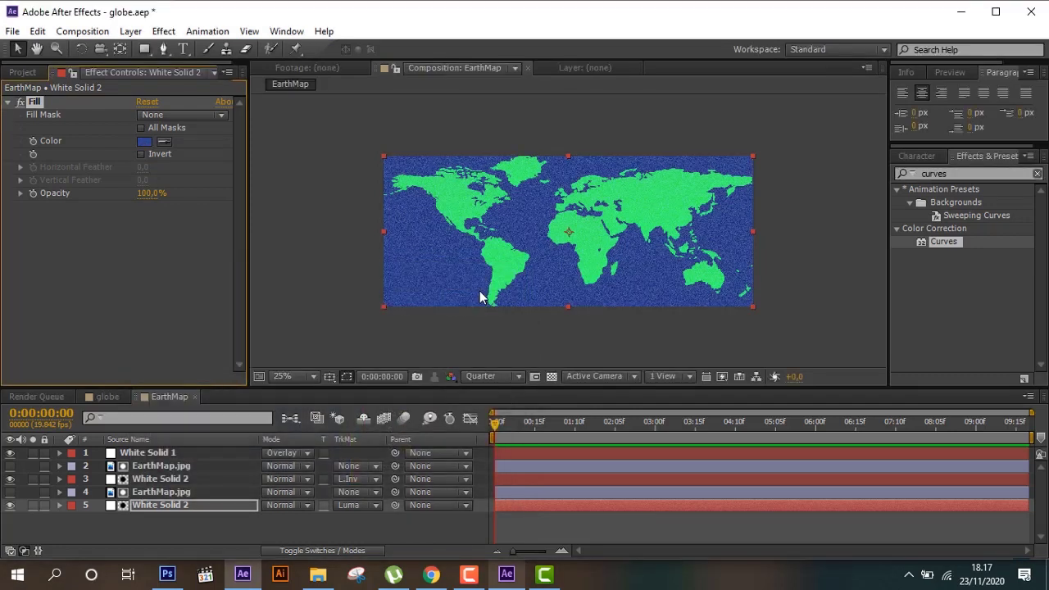
pyautogui.press('.')
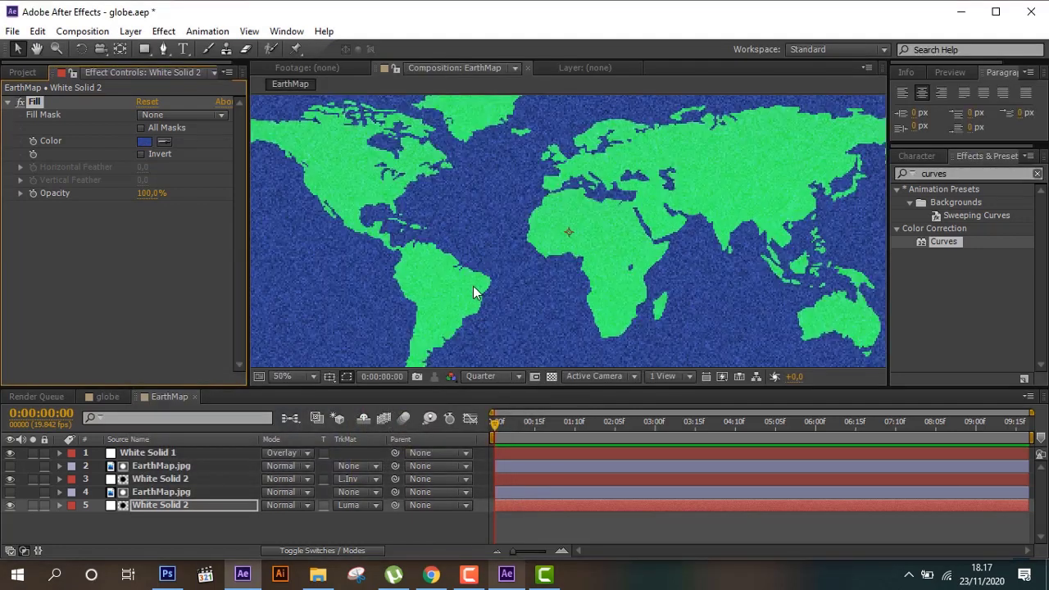
pyautogui.press(',')
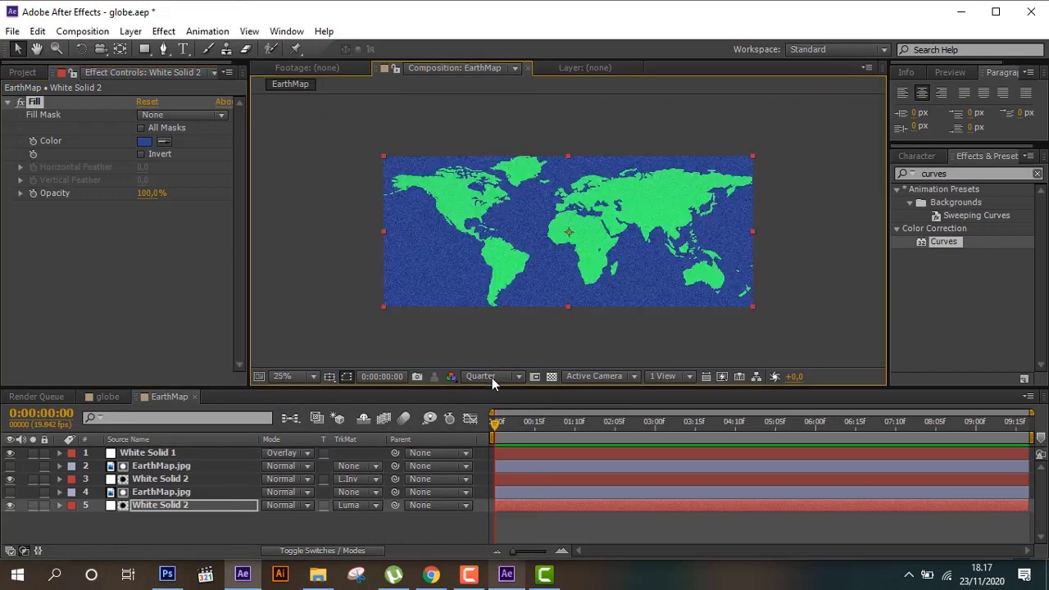
# Step: Set the viewer to Full resolution, then drag the EarthMap comp into the globe composition
pyautogui.click(492, 376)
pyautogui.click(492, 417)
pyautogui.press('.')
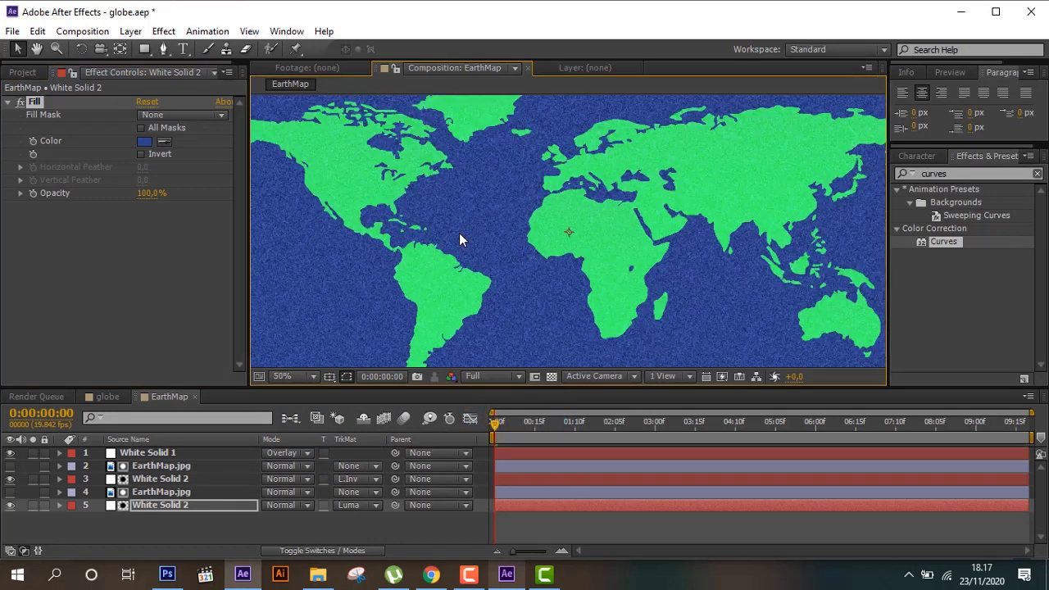
pyautogui.press(',')
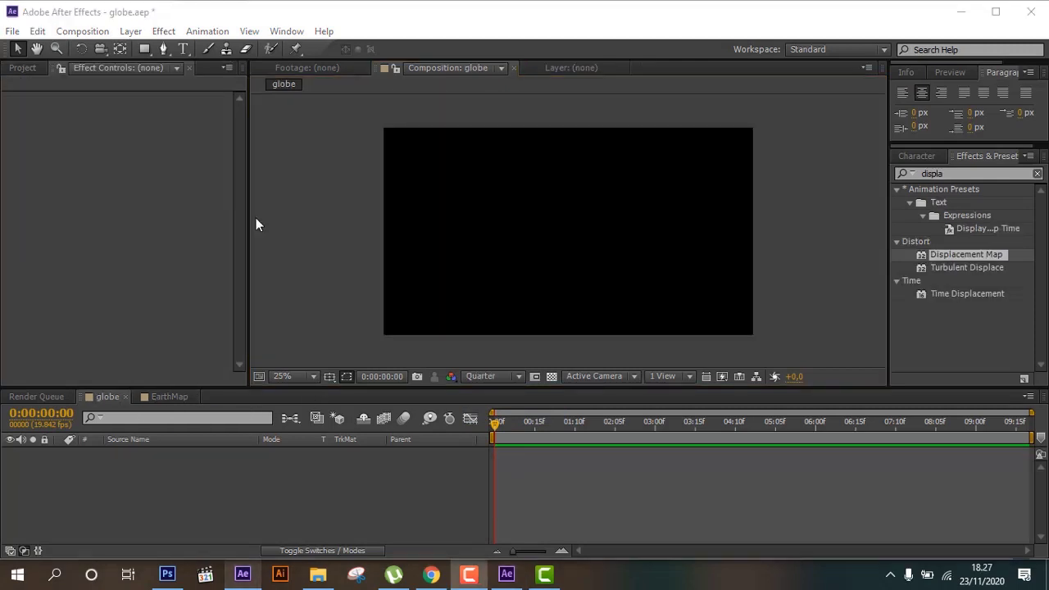
pyautogui.click(29, 71)
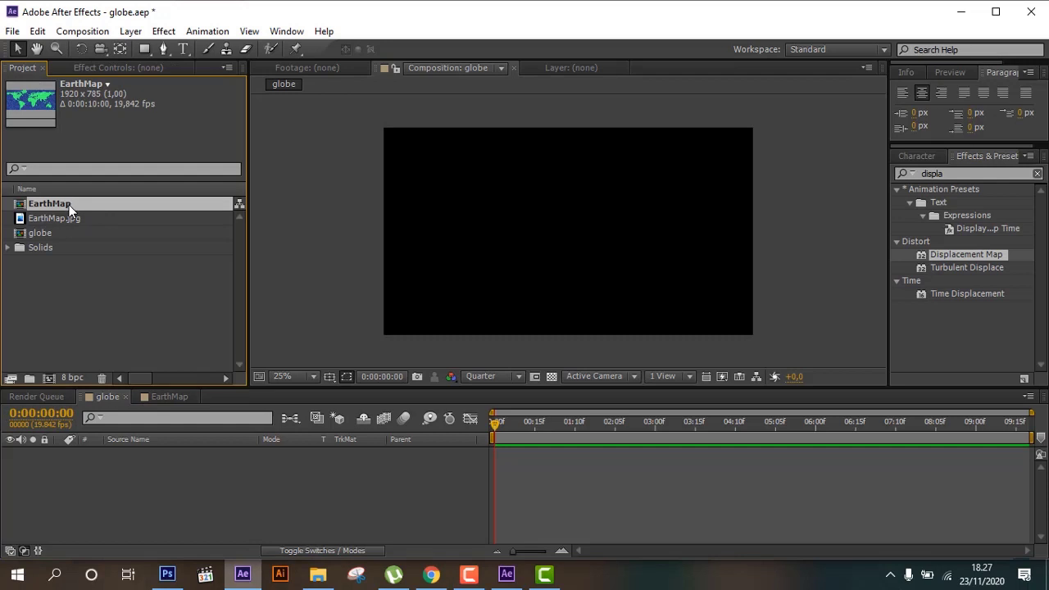
pyautogui.moveTo(69, 211); pyautogui.dragTo(137, 485)
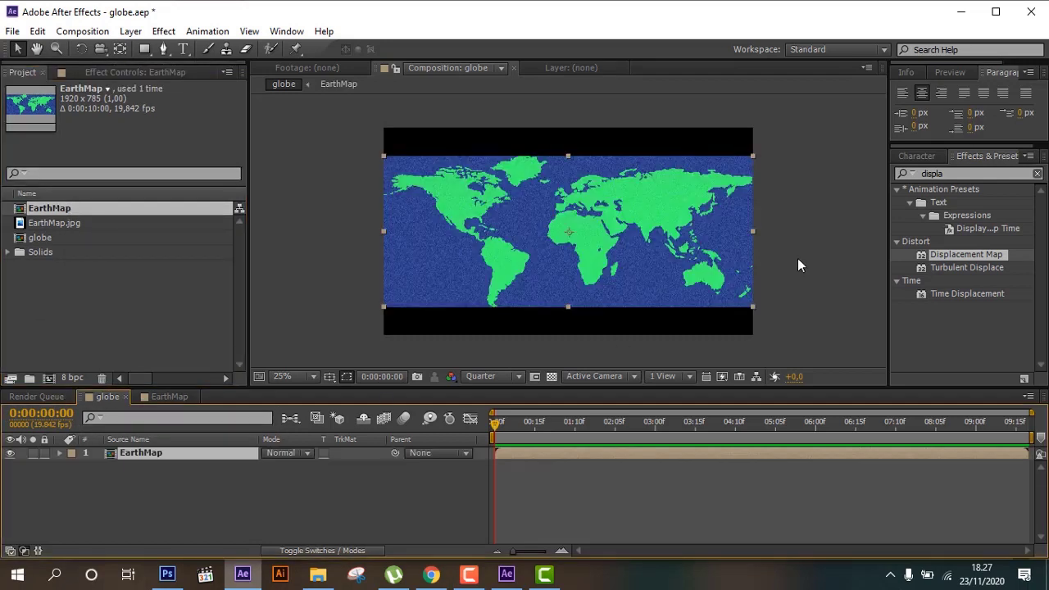
# Step: Search for CC Sphere and apply it to the EarthMap layer
pyautogui.click(954, 173)
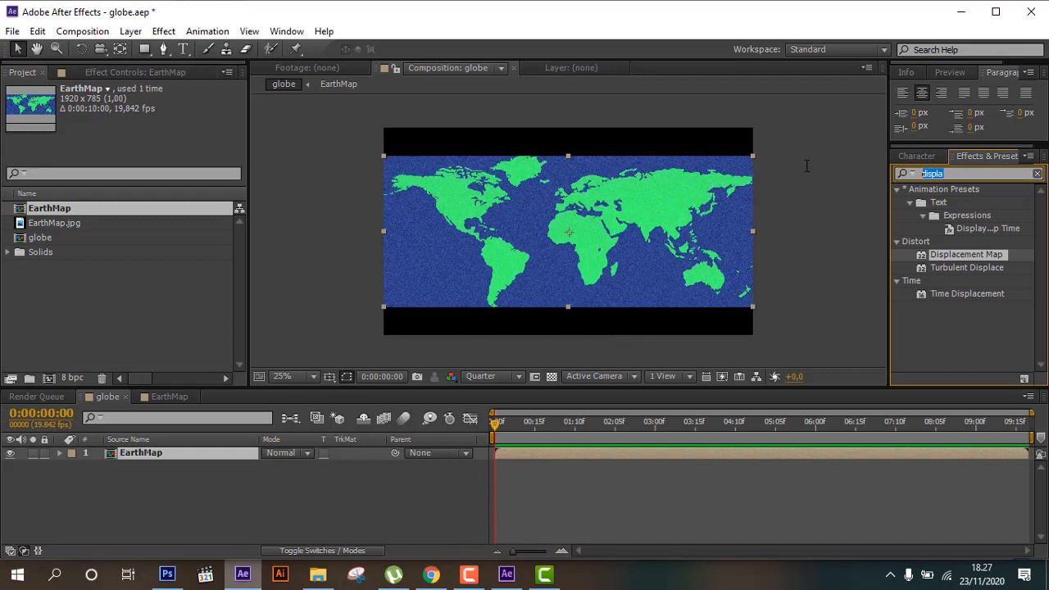
pyautogui.write('cc')
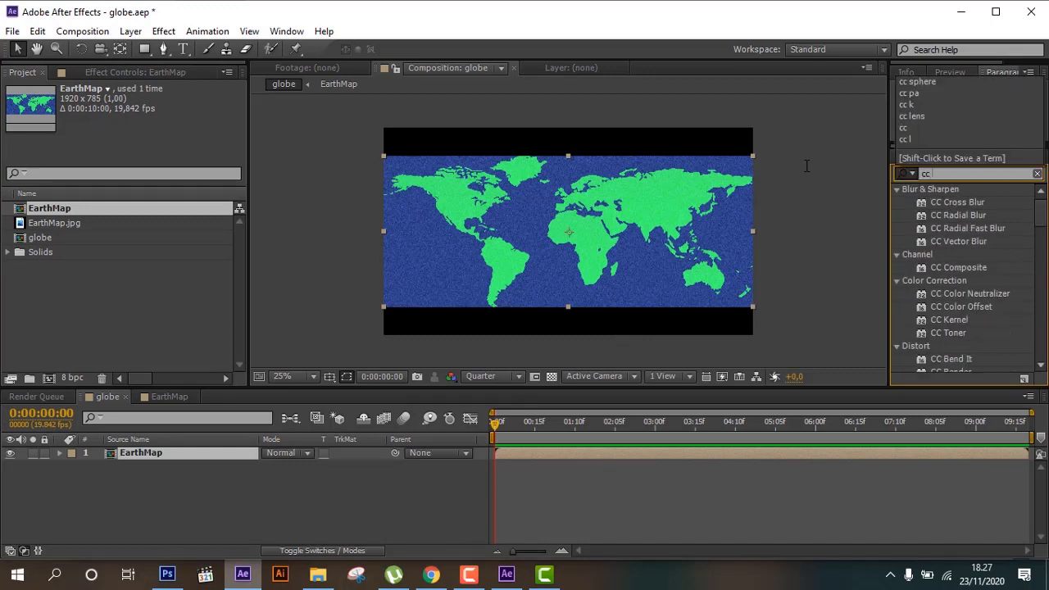
pyautogui.write(' sph')
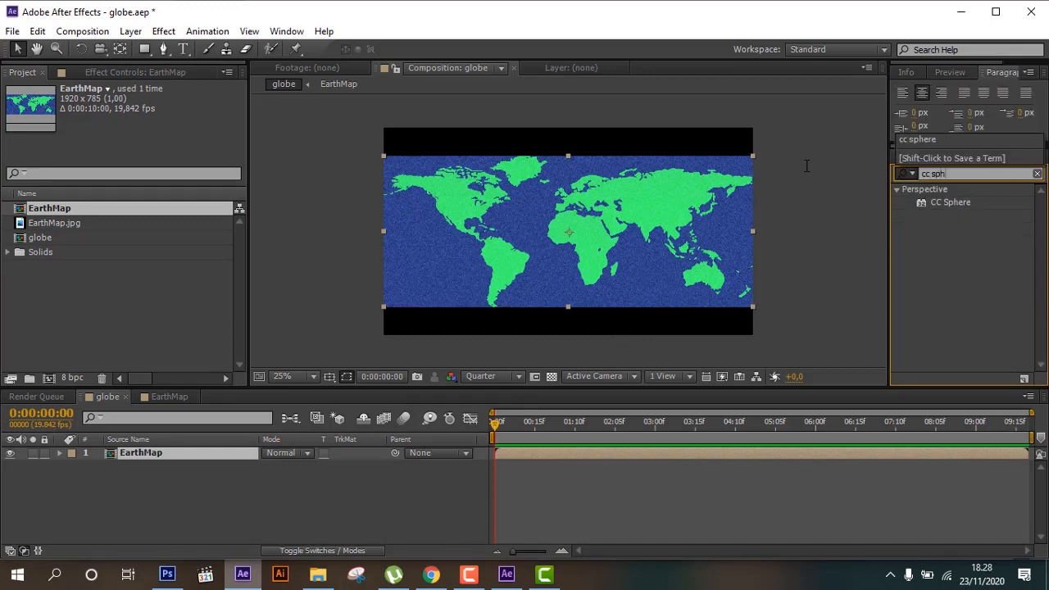
pyautogui.write('a')
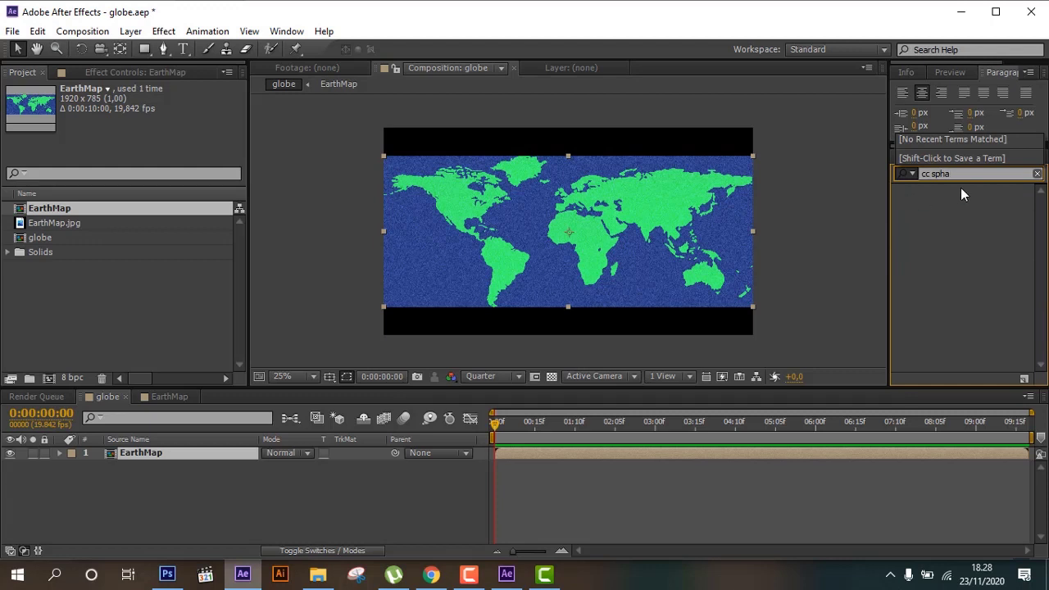
pyautogui.press('BackSpace')
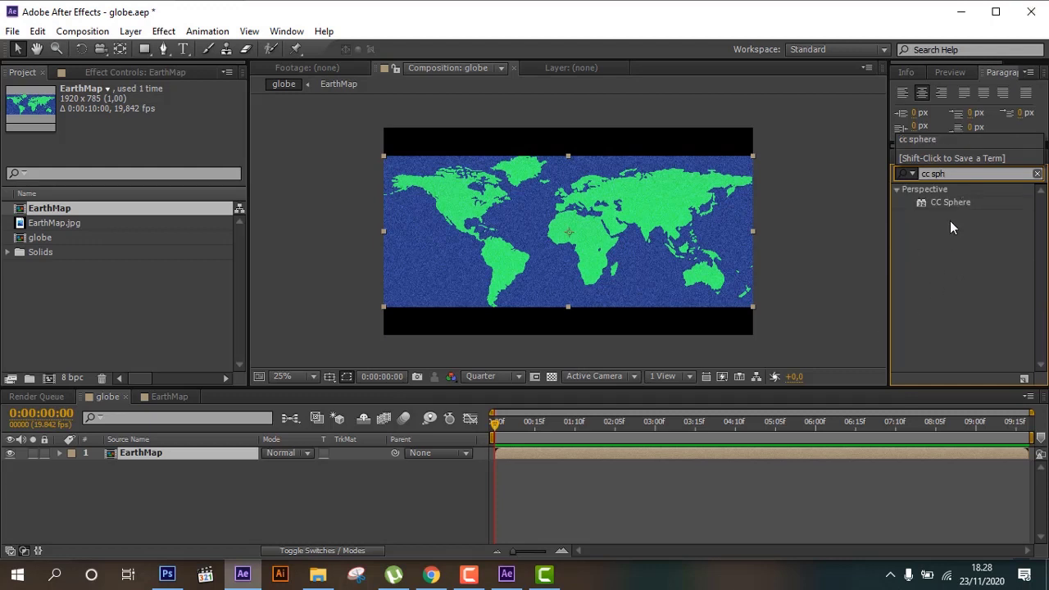
pyautogui.doubleClick(951, 203)
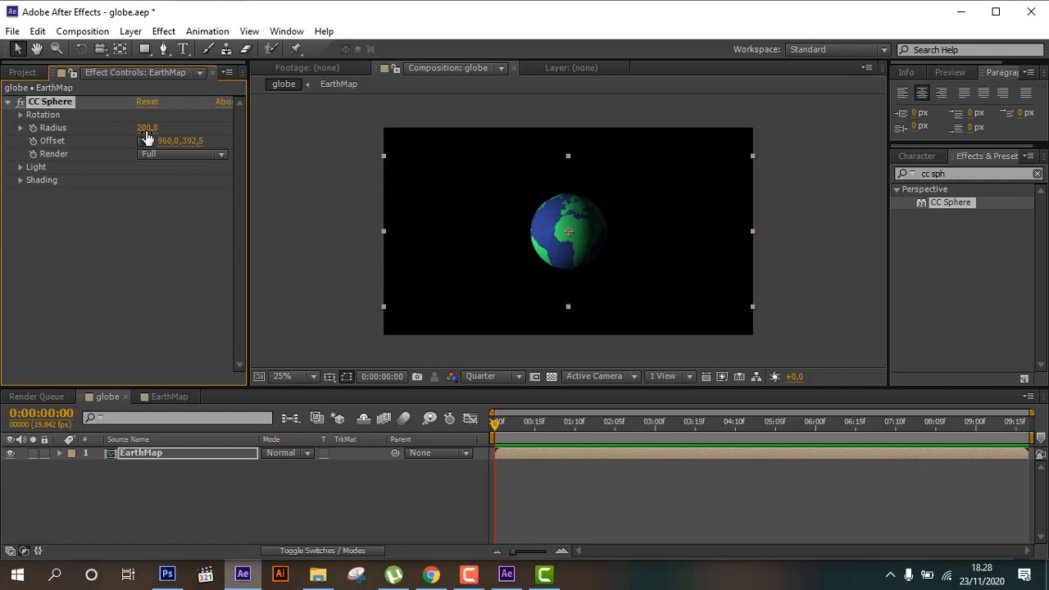
# Step: Set the CC Sphere radius to 250 and expand the Radius and Rotation properties
pyautogui.click(147, 129)
pyautogui.write('250')
pyautogui.press('Return')
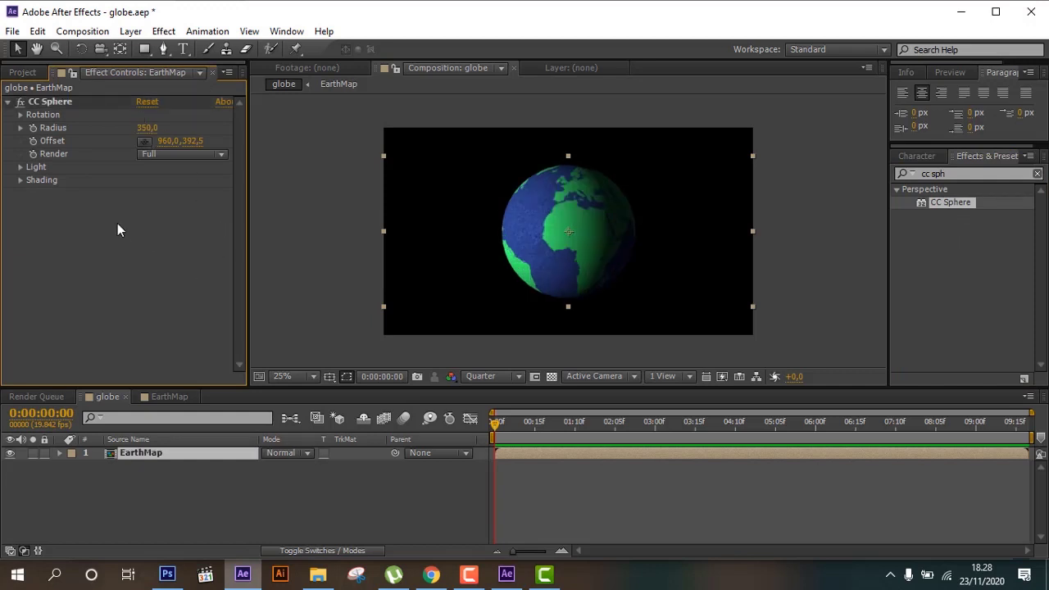
pyautogui.click(20, 129)
pyautogui.click(19, 115)
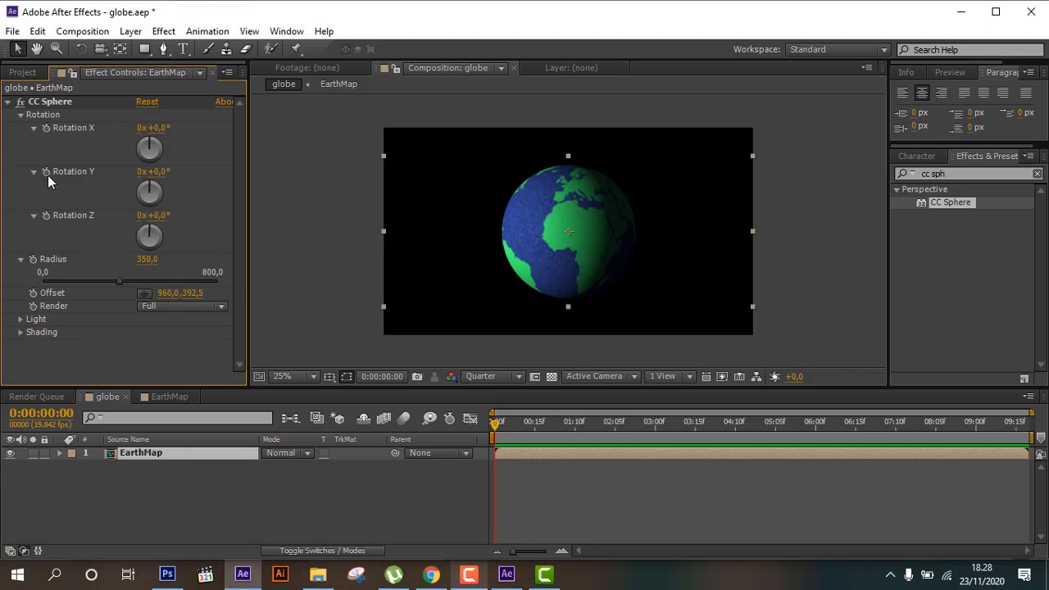
# Step: Copy the Rotation Y expression from the save water.aep reference project
pyautogui.click(507, 574)
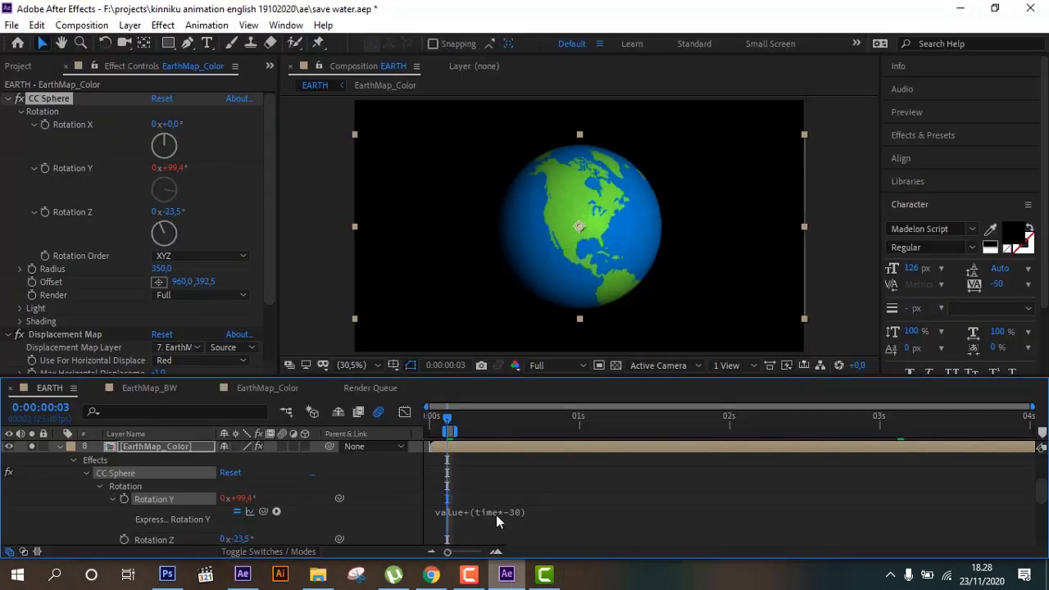
pyautogui.click(495, 515)
pyautogui.rightClick(496, 513)
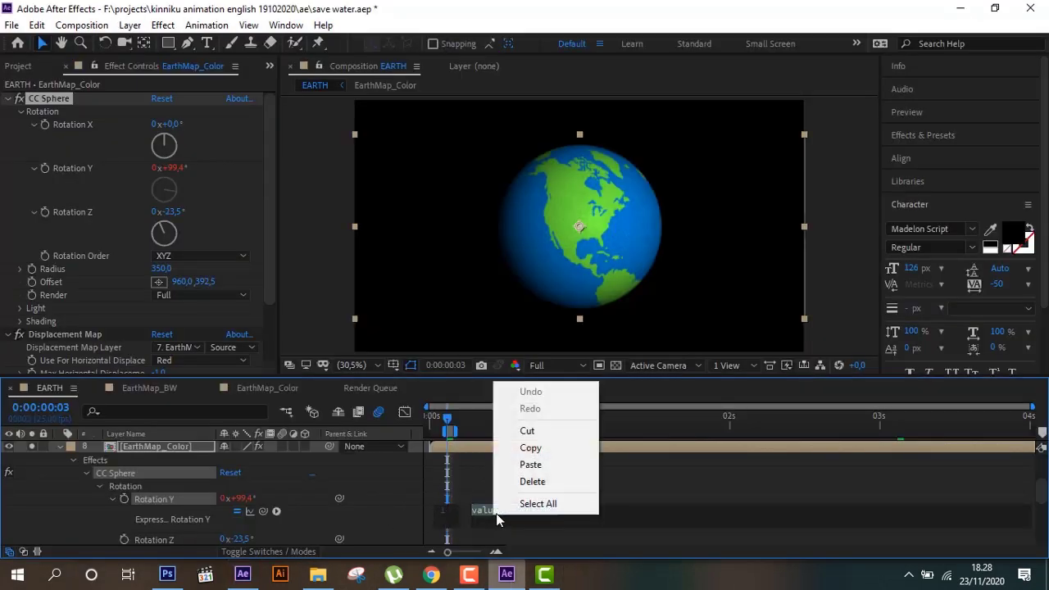
pyautogui.click(545, 447)
pyautogui.click(243, 573)
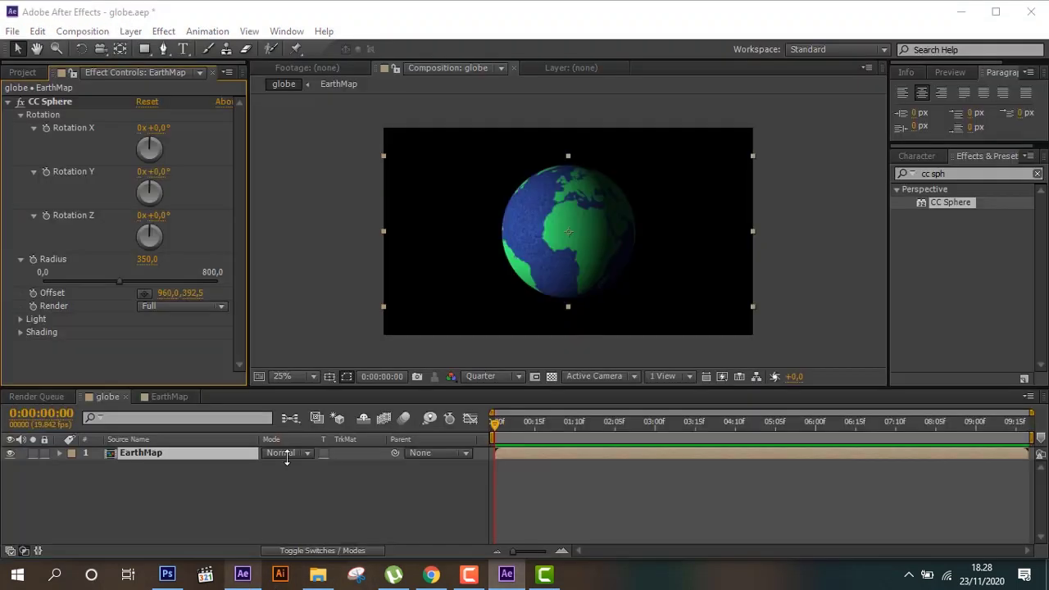
# Step: Paste value+(time*-30) as the Rotation Y expression and scrub ahead to check the spin
pyautogui.keyDown('alt'); pyautogui.click(46, 172); pyautogui.keyUp('alt')
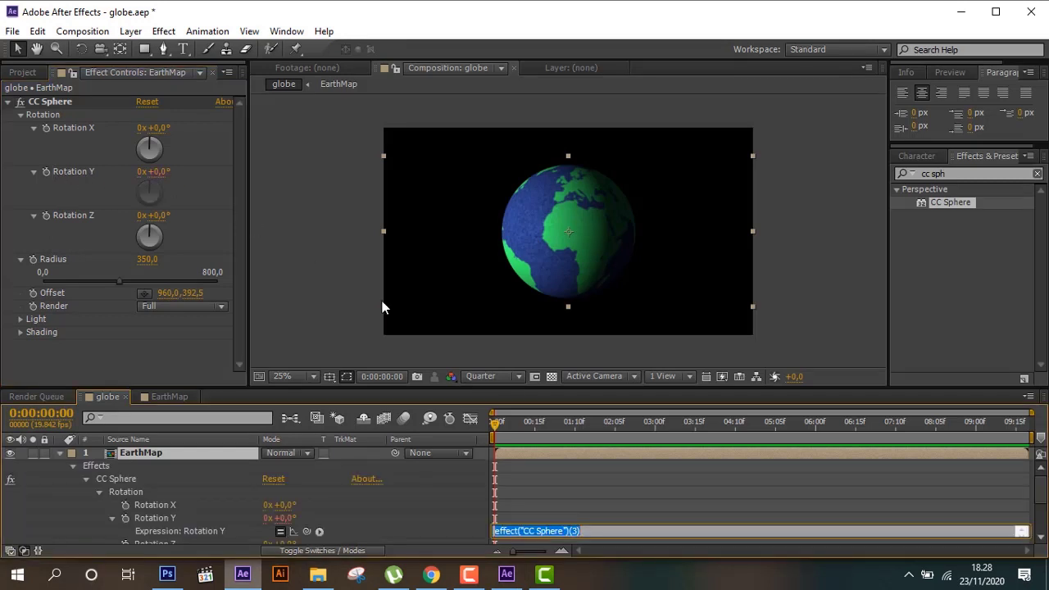
pyautogui.hotkey('ctrl', 'v')
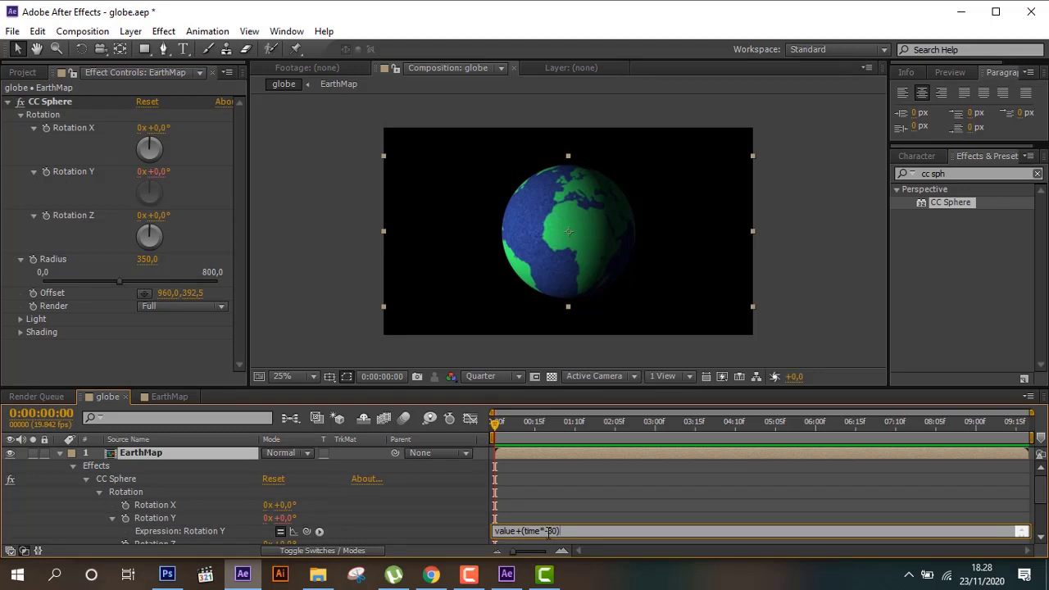
pyautogui.click(576, 497)
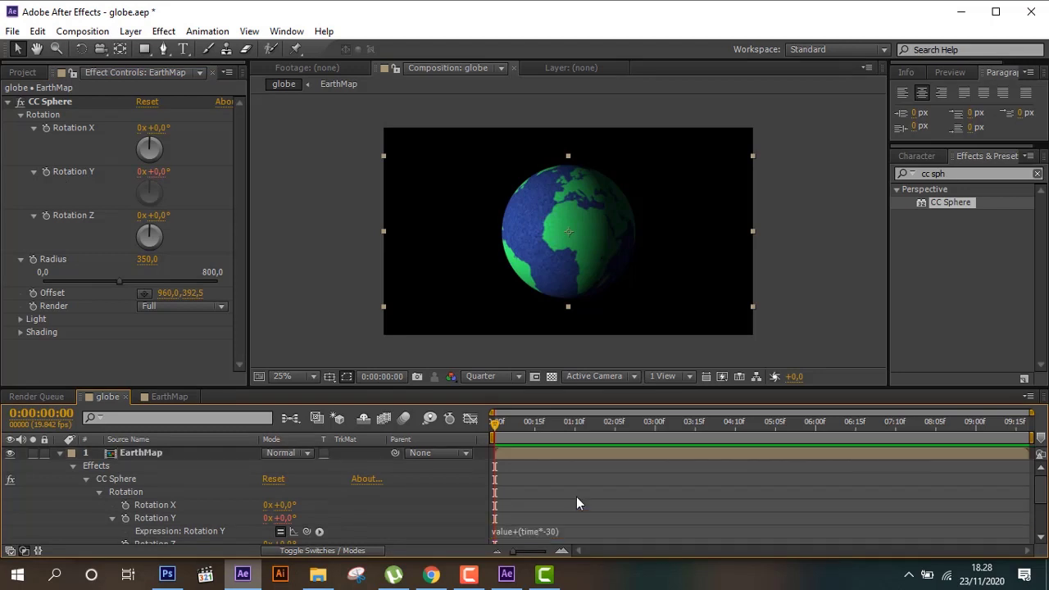
pyautogui.scroll(-1, 577, 505)
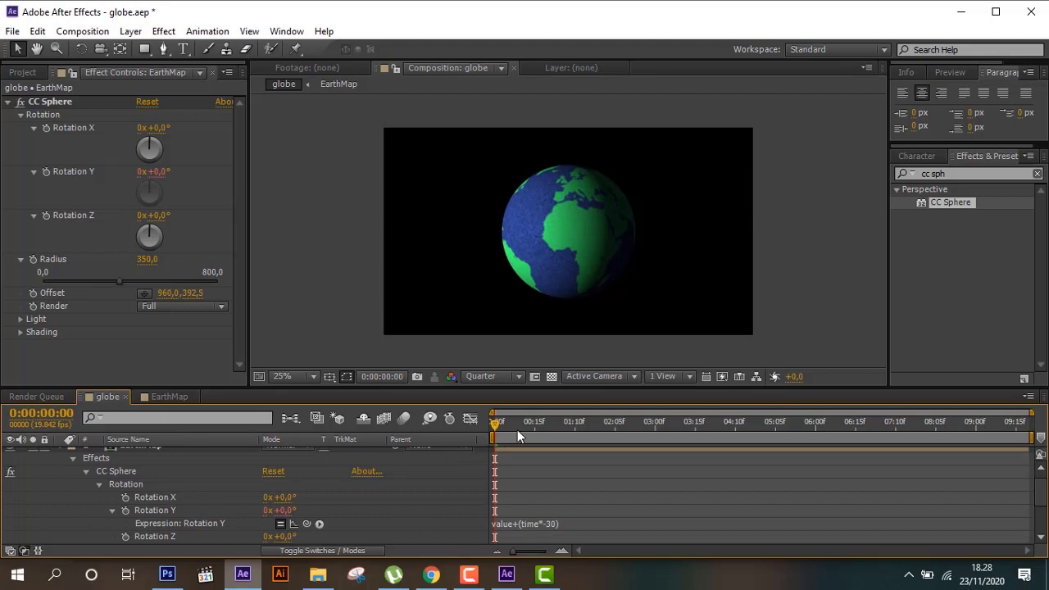
pyautogui.moveTo(517, 430); pyautogui.dragTo(608, 422)
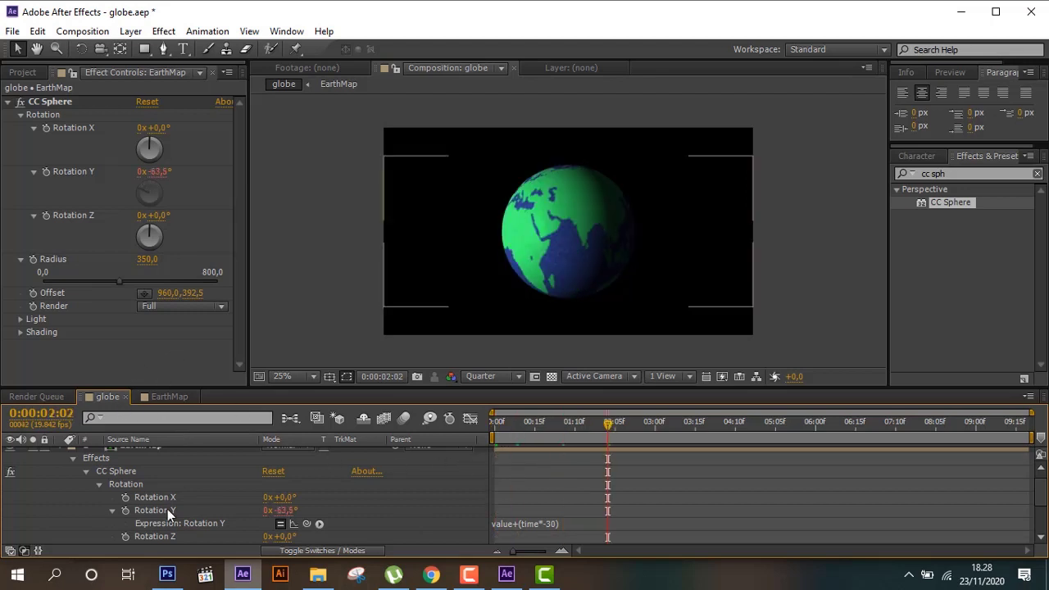
pyautogui.scroll(1, 160, 485)
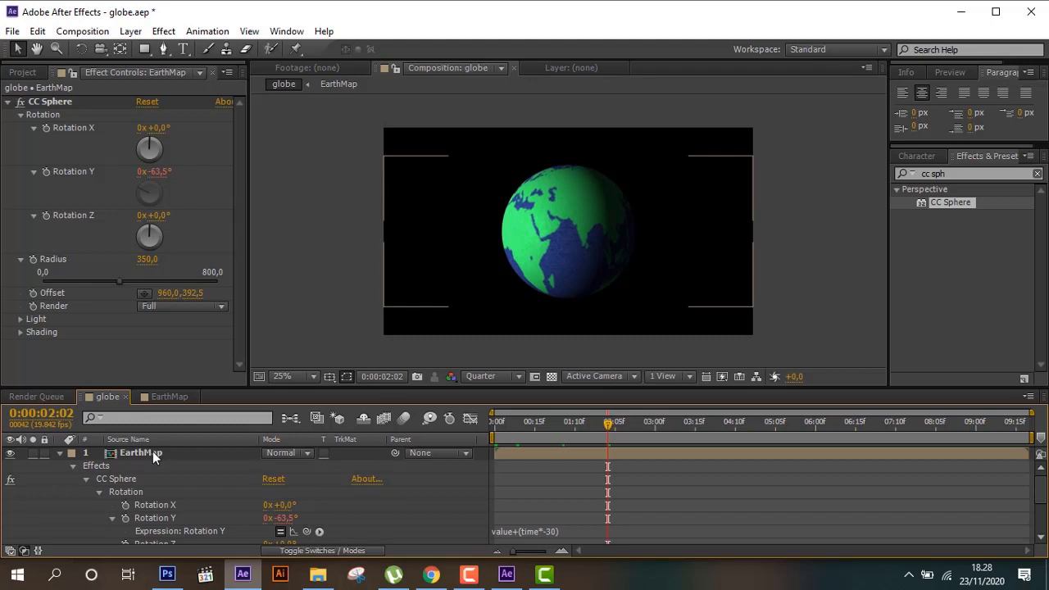
pyautogui.click(152, 451)
# Step: Search for 'displace' and apply Displacement Map to the EarthMap layer
pyautogui.click(959, 173)
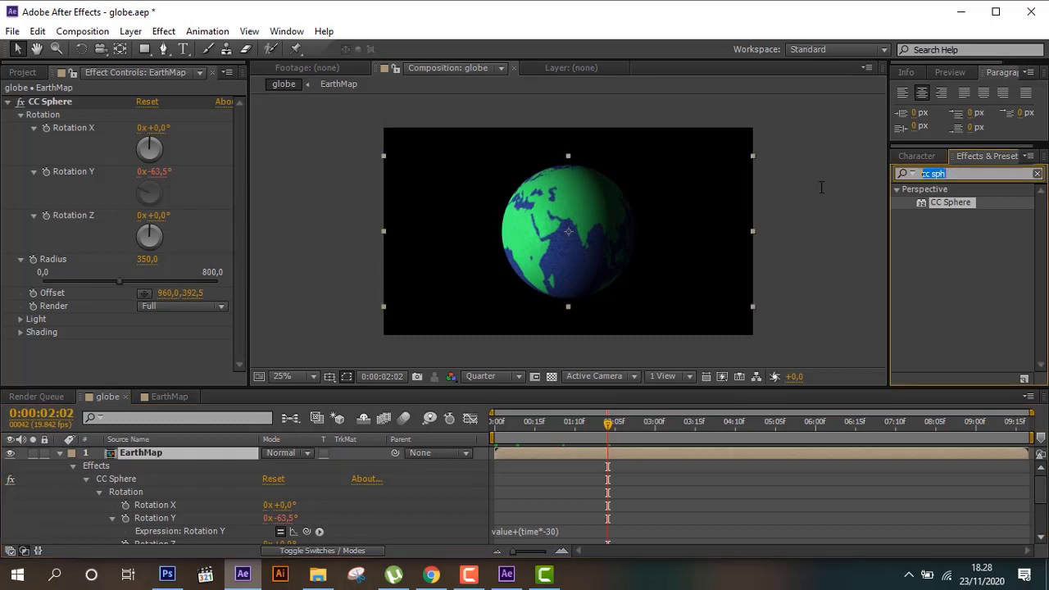
pyautogui.write('displ')
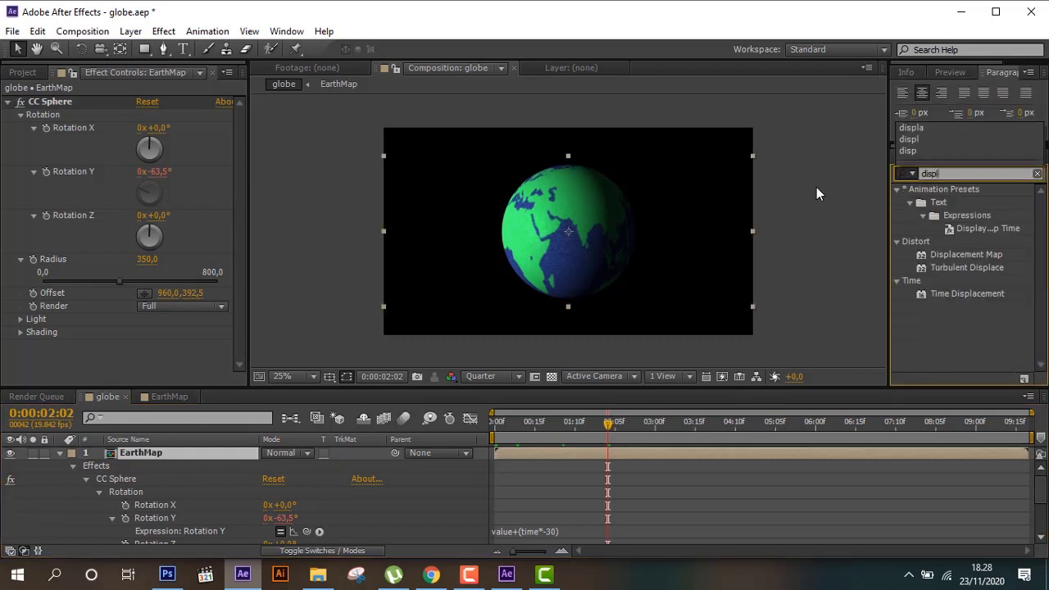
pyautogui.write('ace')
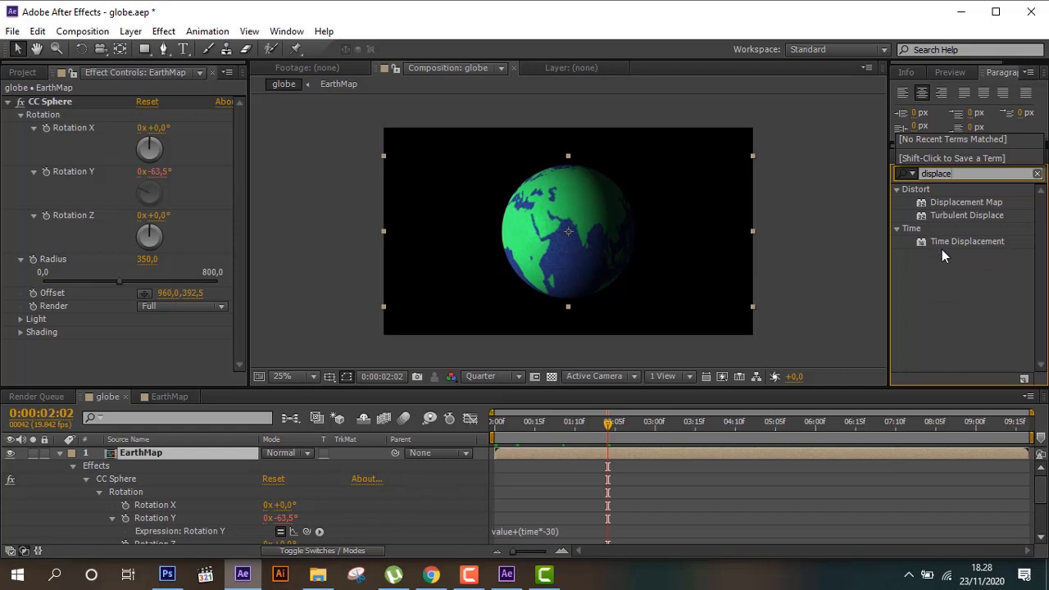
pyautogui.doubleClick(973, 203)
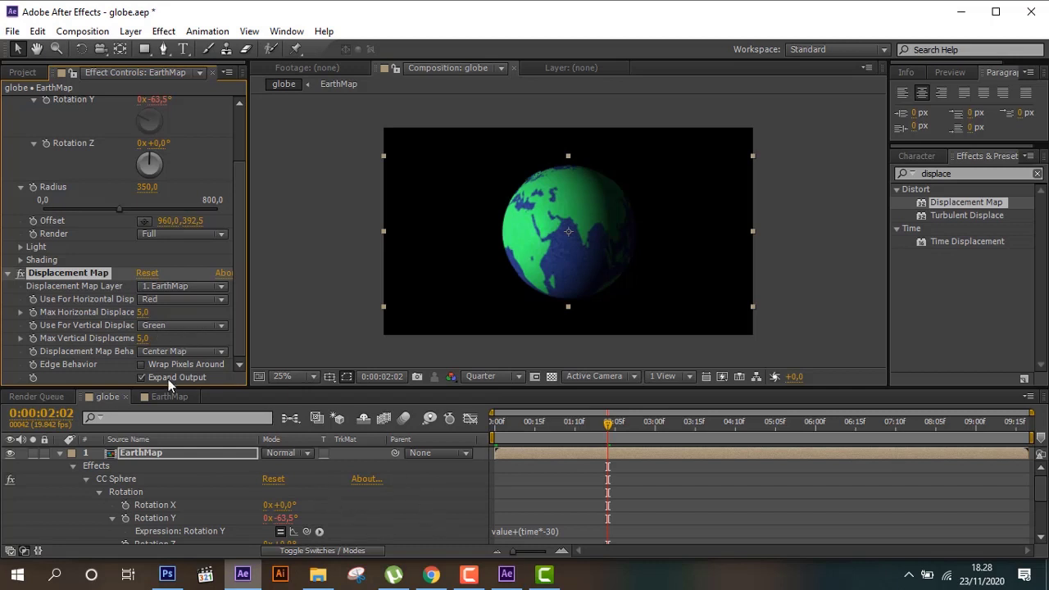
# Step: Check the Displacement Map settings in the save water.aep reference project
pyautogui.click(512, 580)
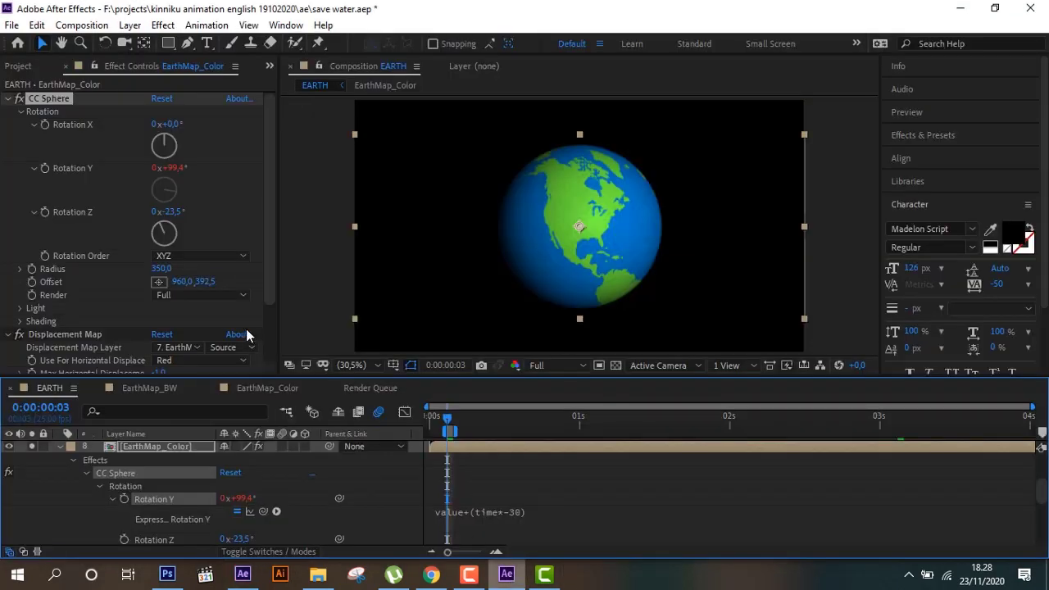
pyautogui.scroll(-3, 243, 332)
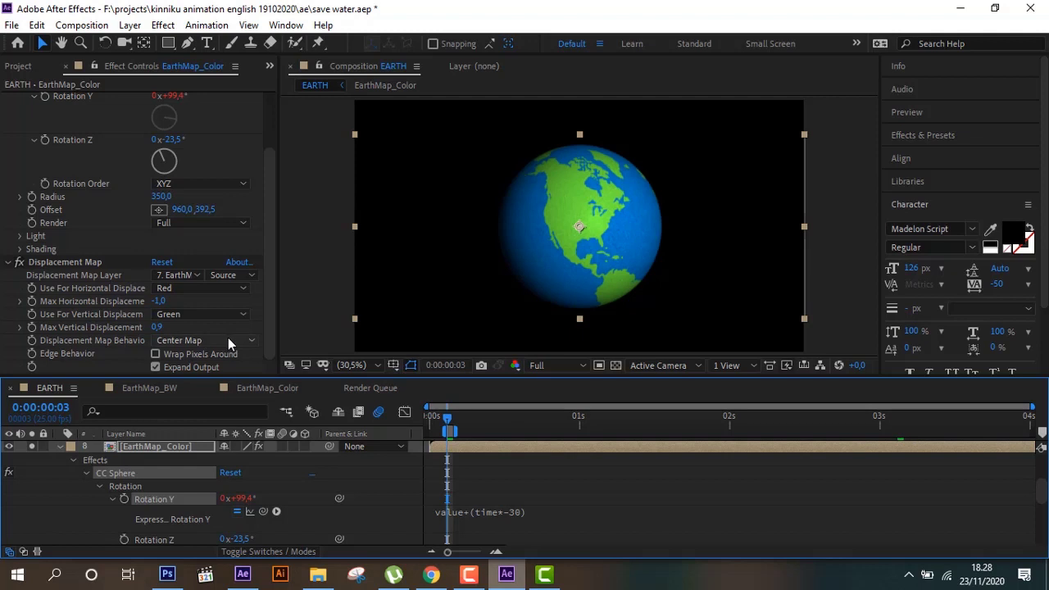
pyautogui.click(245, 577)
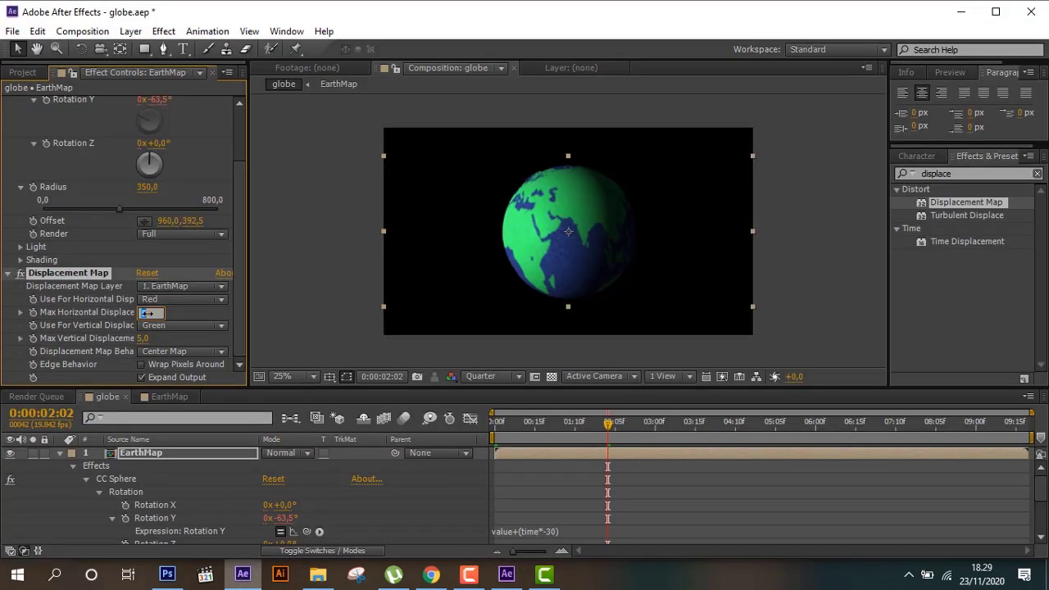
# Step: Set Max Horizontal Displacement to -1.0 and Max Vertical Displacement to 0
pyautogui.moveTo(147, 312); pyautogui.dragTo(144, 312)
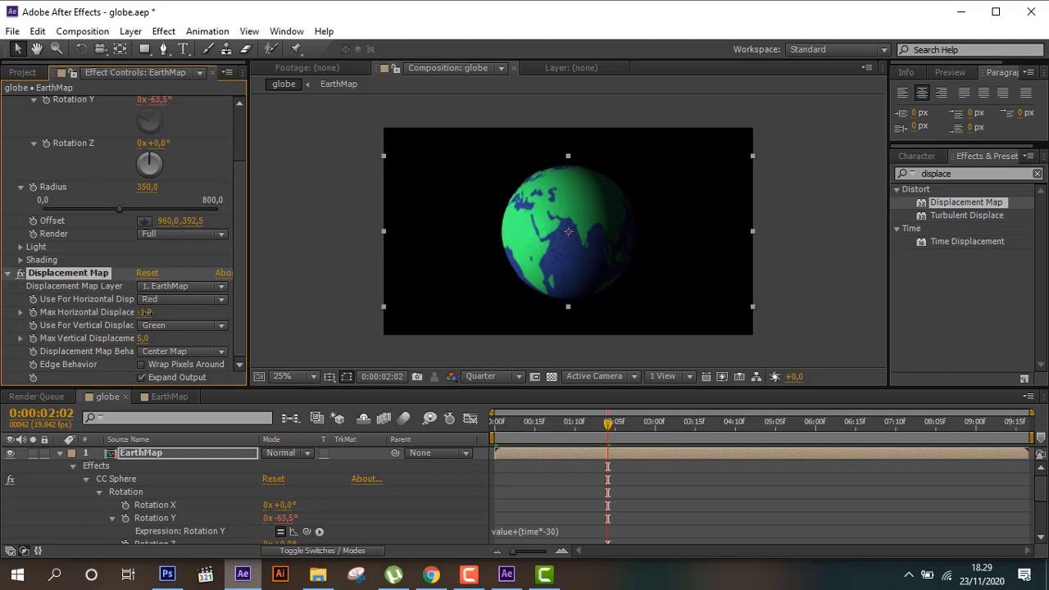
pyautogui.click(143, 338)
pyautogui.write('0')
pyautogui.press('Return')
# Step: Scrub the timeline to watch the globe rotate, then open the EarthMap composition
pyautogui.moveTo(534, 425); pyautogui.dragTo(514, 425)
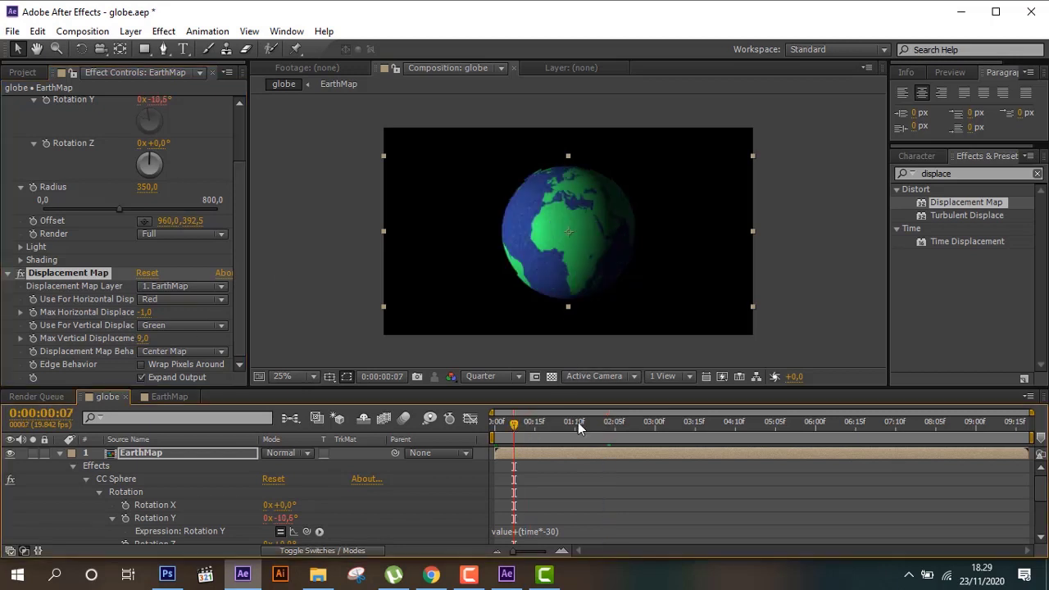
pyautogui.moveTo(578, 422); pyautogui.dragTo(761, 435)
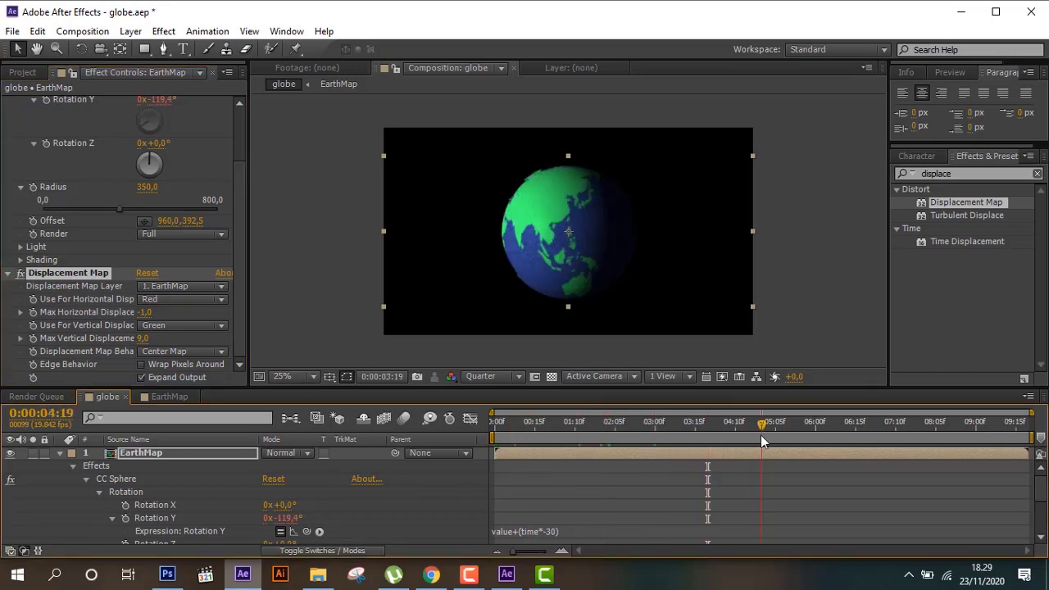
pyautogui.click(161, 398)
# Step: Change White Solid 2's fill to lighter blue 6178D1, then go back to the globe comp
pyautogui.click(187, 506)
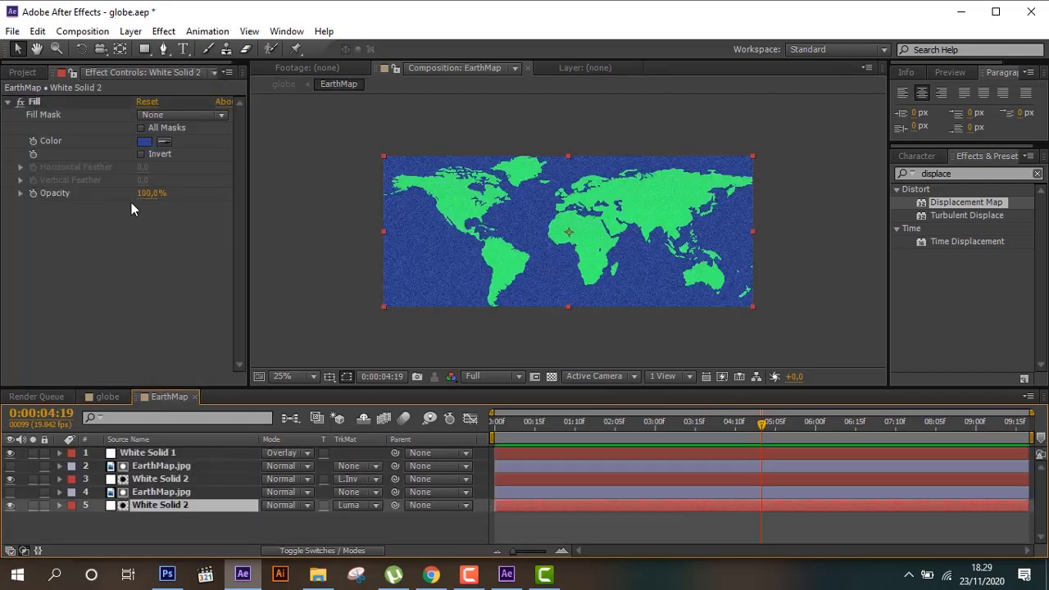
pyautogui.click(145, 144)
pyautogui.click(249, 326)
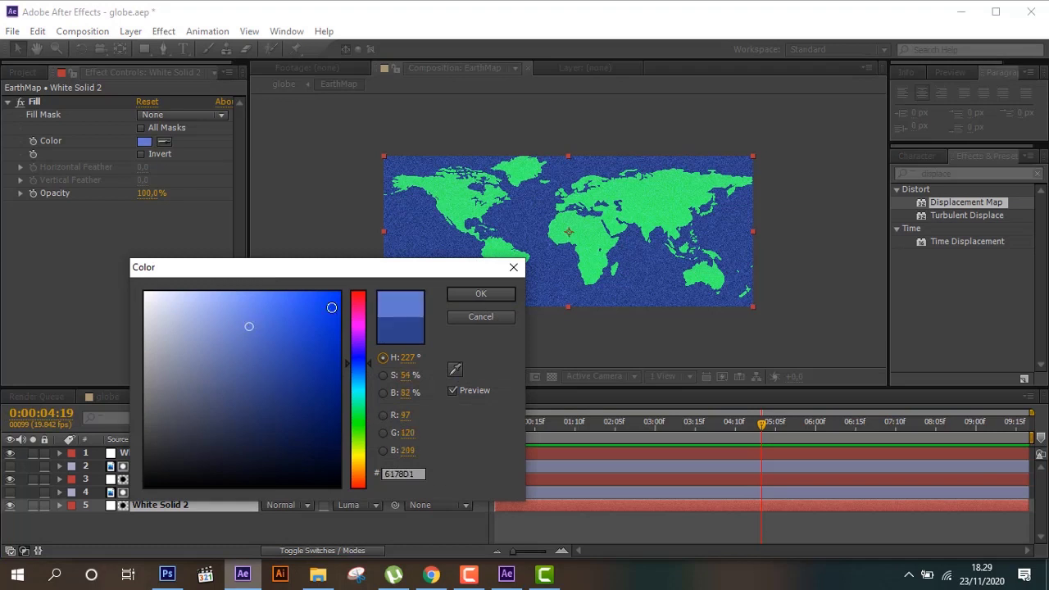
pyautogui.click(467, 293)
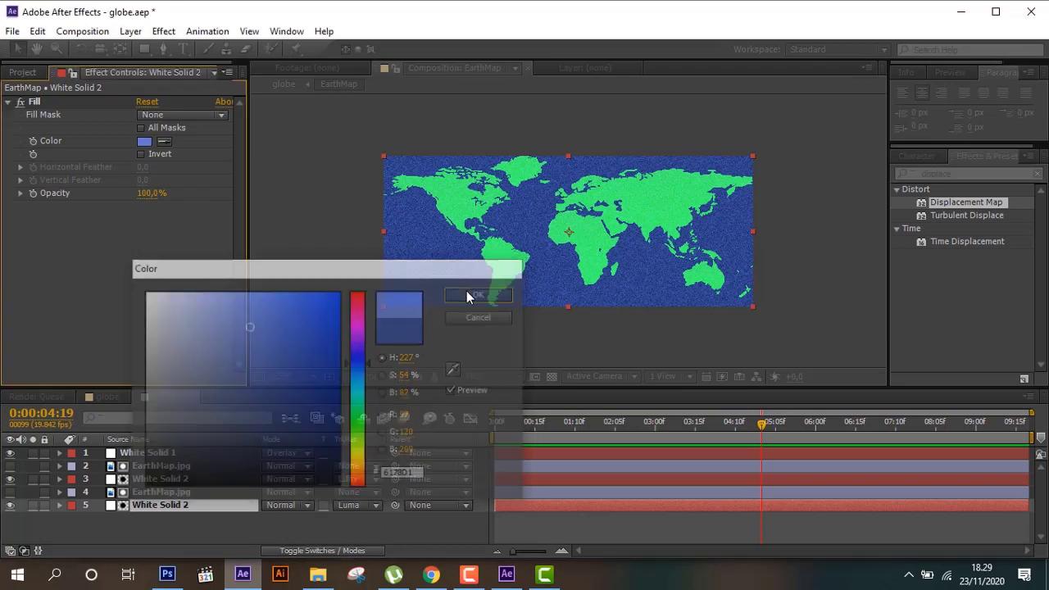
pyautogui.click(105, 398)
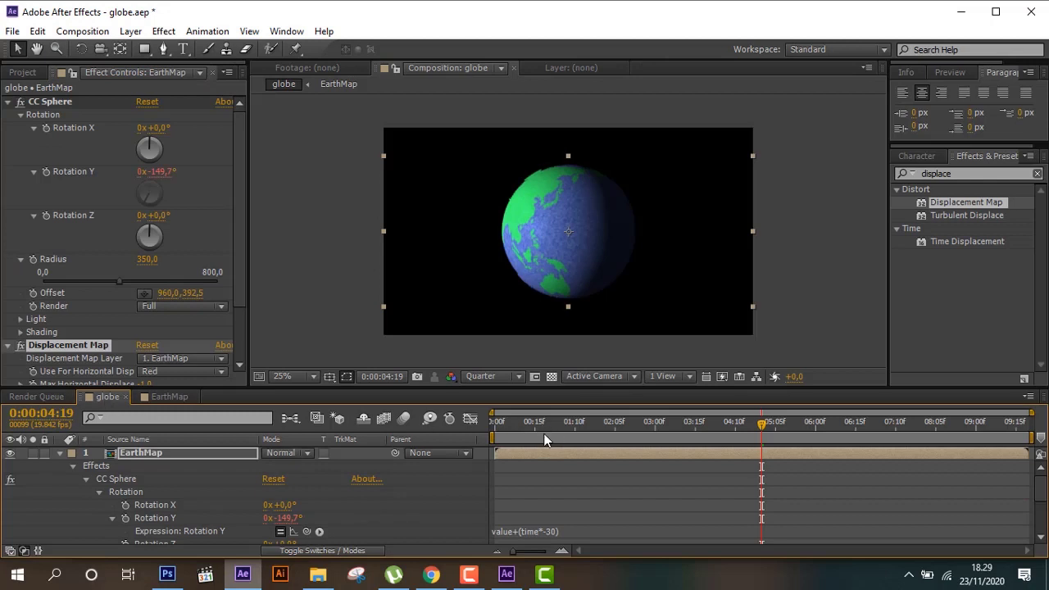
# Step: Scrub to 0:00:02:12 to check the rotation, then switch the viewer from Quarter to Full
pyautogui.moveTo(544, 425); pyautogui.dragTo(525, 436)
pyautogui.click(589, 425)
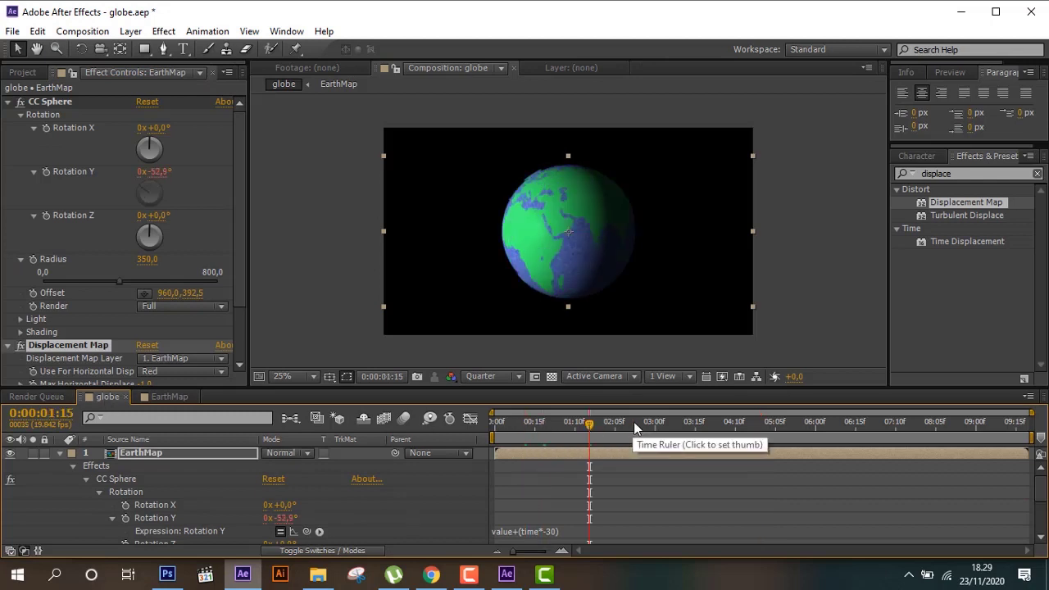
pyautogui.click(635, 424)
pyautogui.click(492, 376)
pyautogui.click(513, 416)
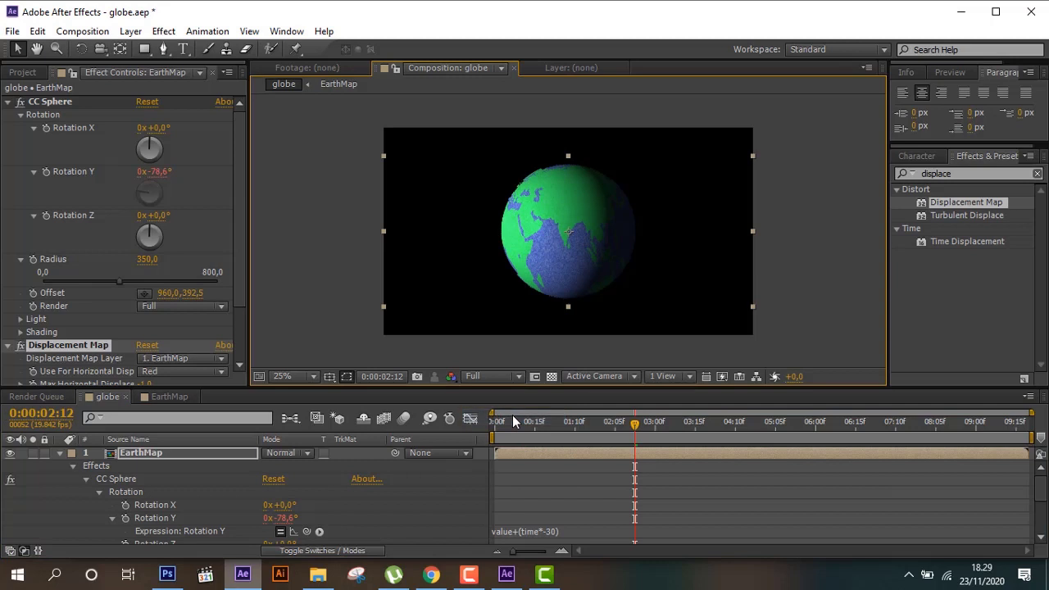